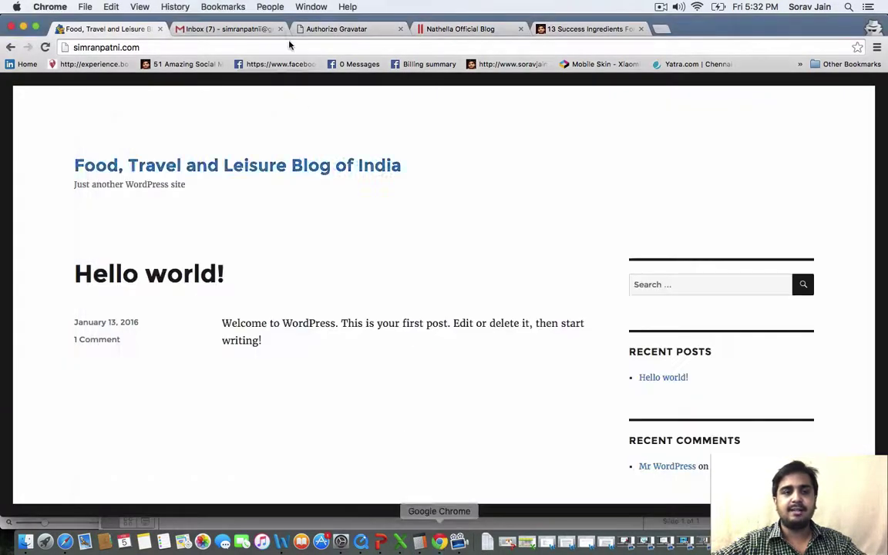
Append /wp-admin to the site address to reach the blog's login page
scroll(218, 192, down, 5)
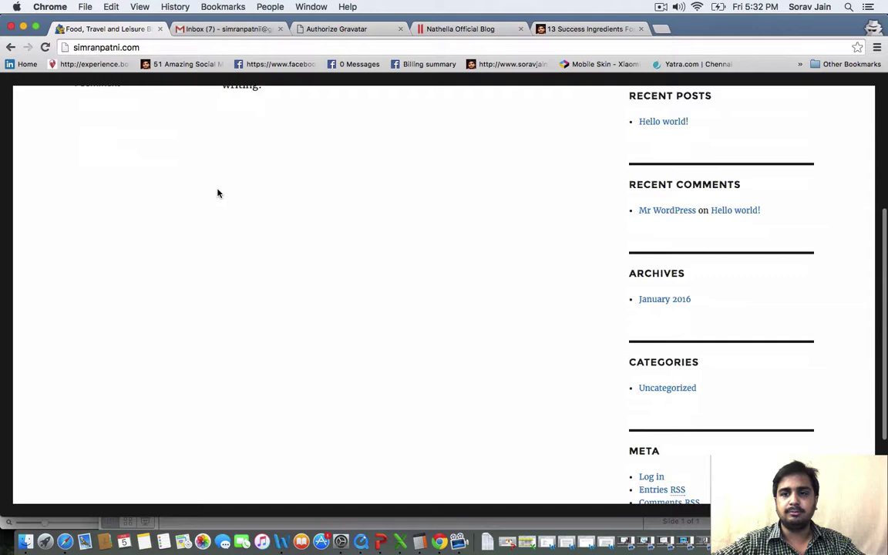
scroll(218, 192, up, 5)
click(155, 47)
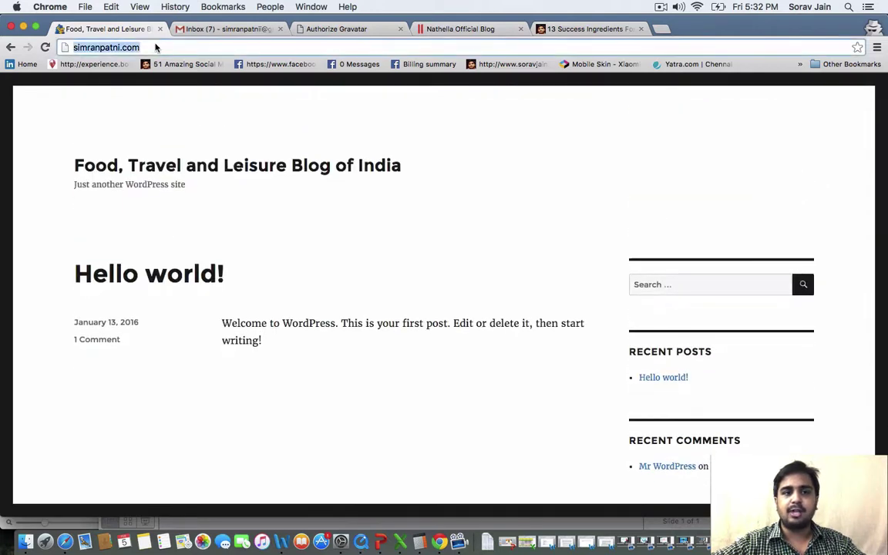
click(169, 46)
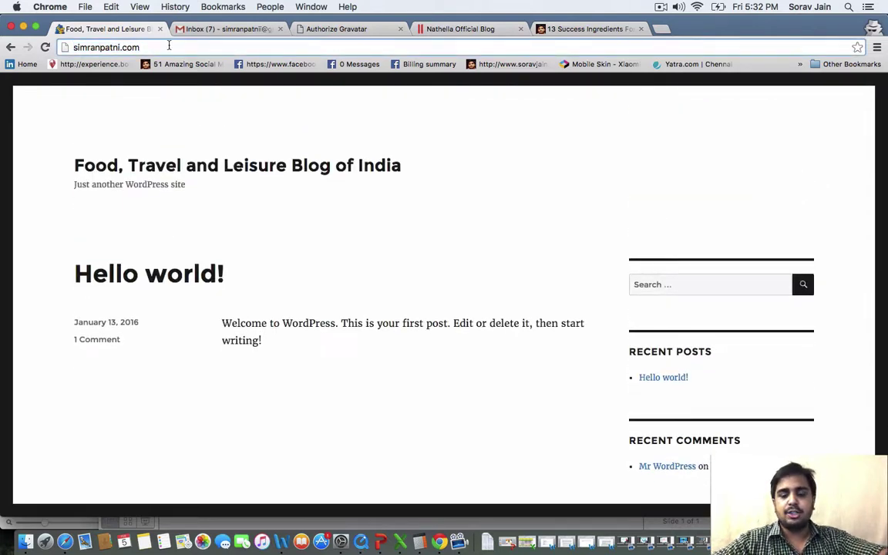
text(/wp-)
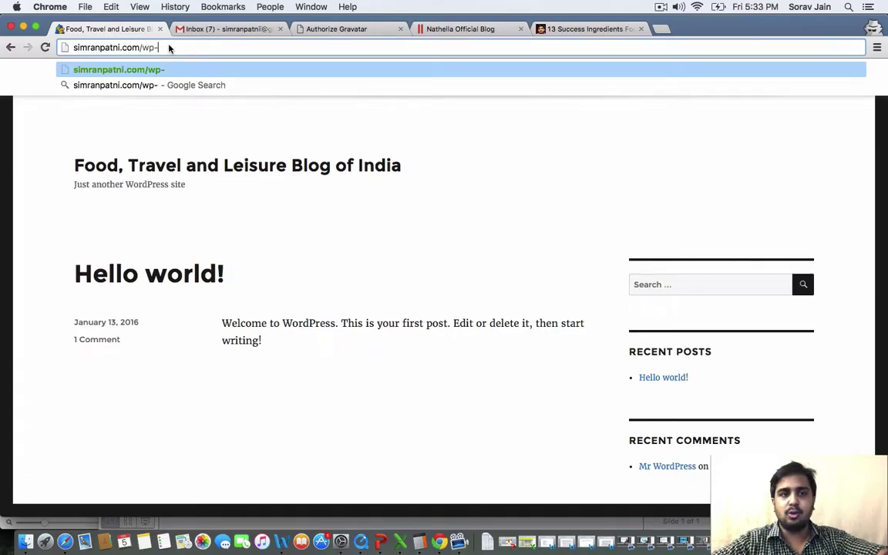
key(BackSpace)
key(BackSpace)
key(BackSpace)
key(BackSpace)
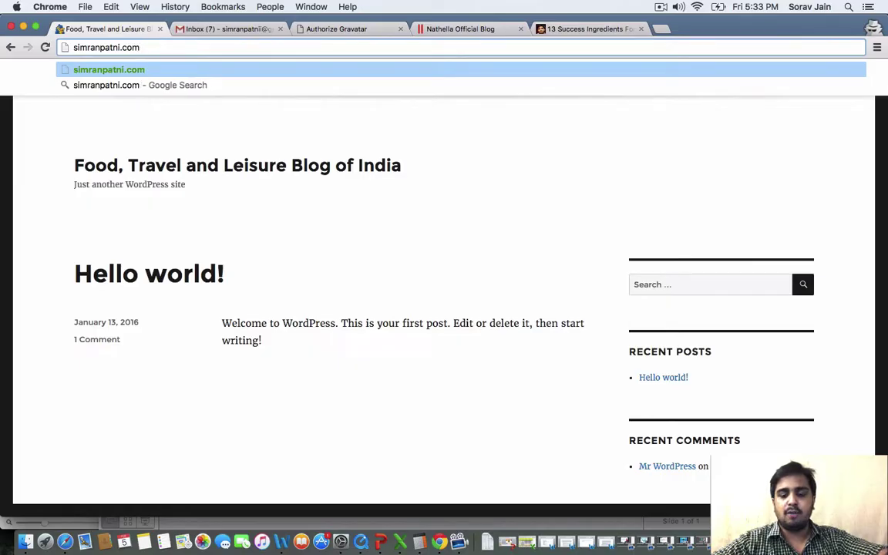
text(/wp-ad)
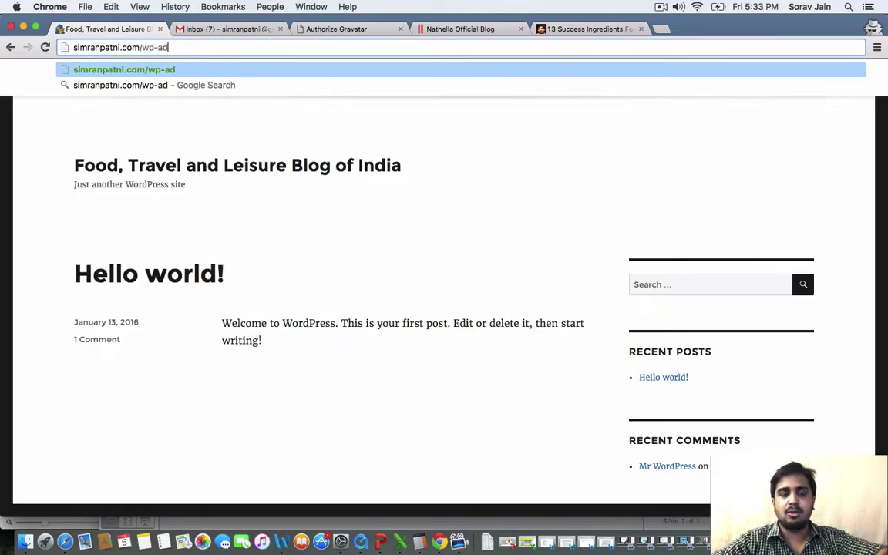
text(min)
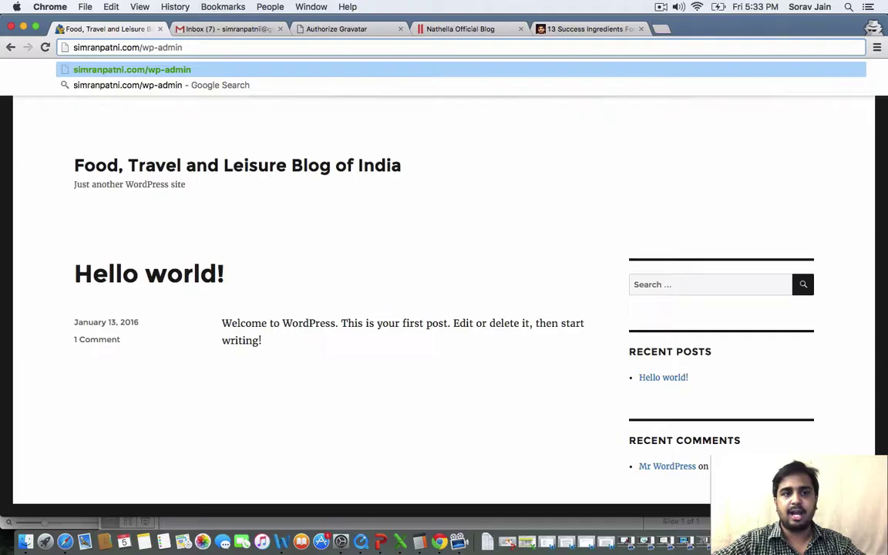
key(Return)
Log in with the admin username and the administrator password
text(admi)
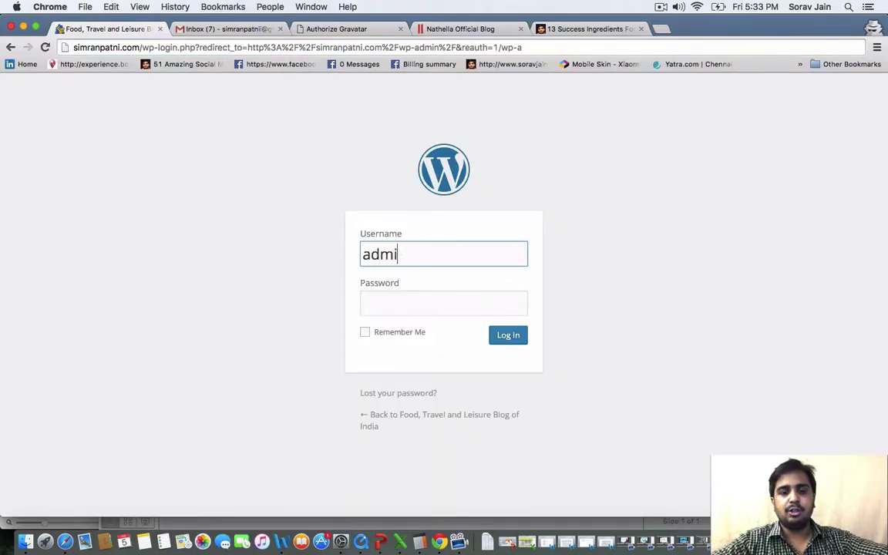
text(n)
key(Tab)
text(***)
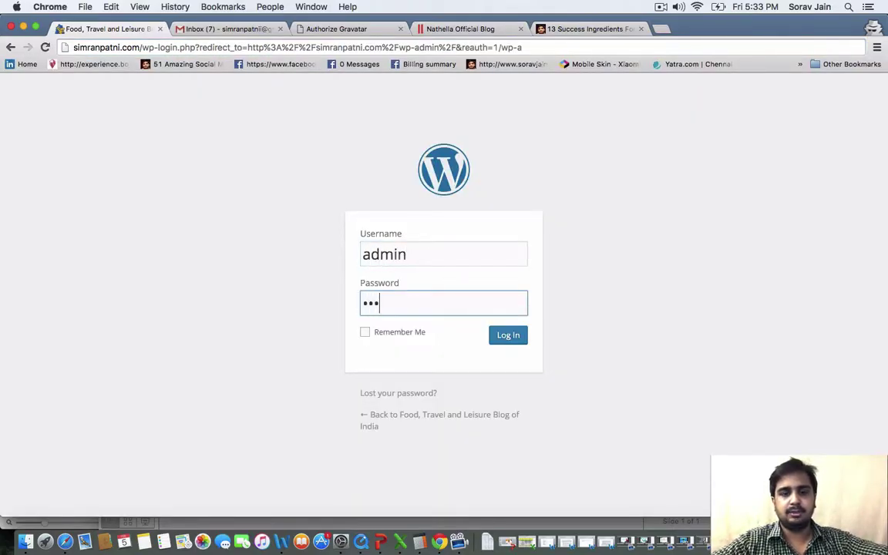
text(******)
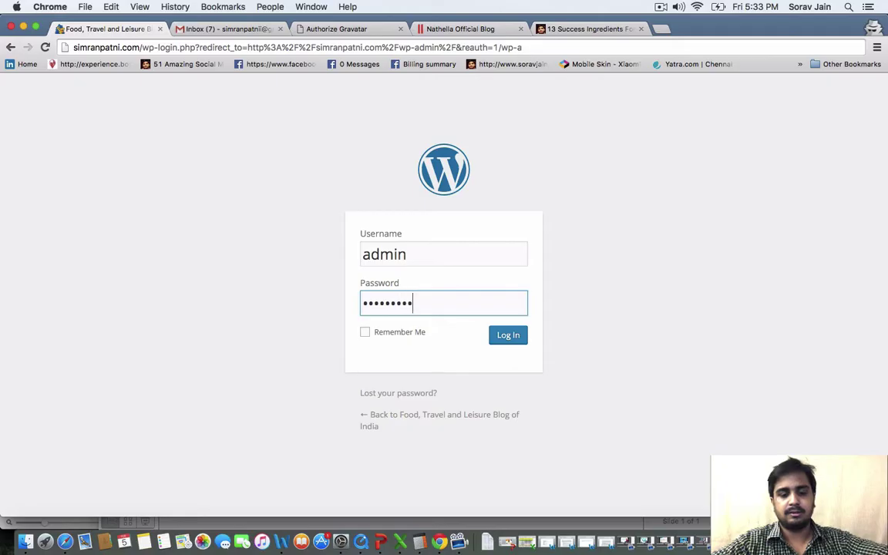
text(**)
click(525, 339)
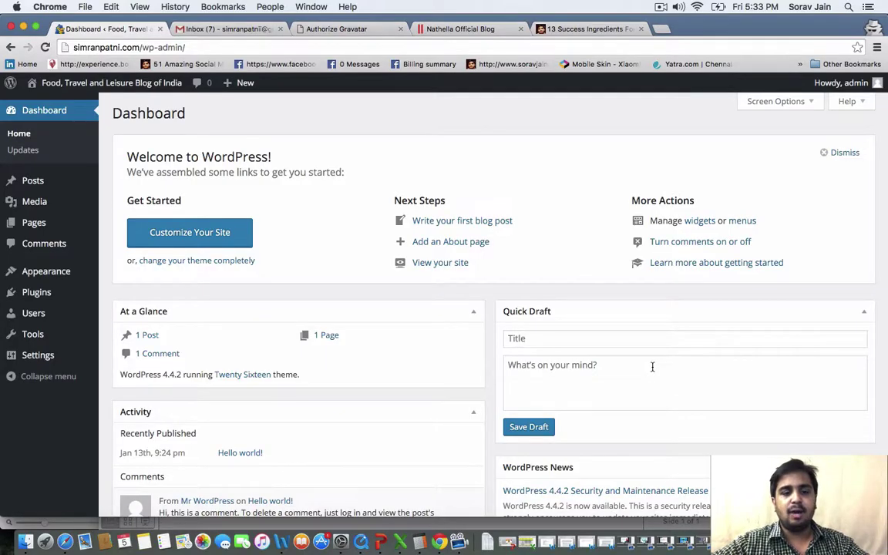
Glance at the PowerPoint lesson outline, then minimise it to return to the Dashboard
click(381, 543)
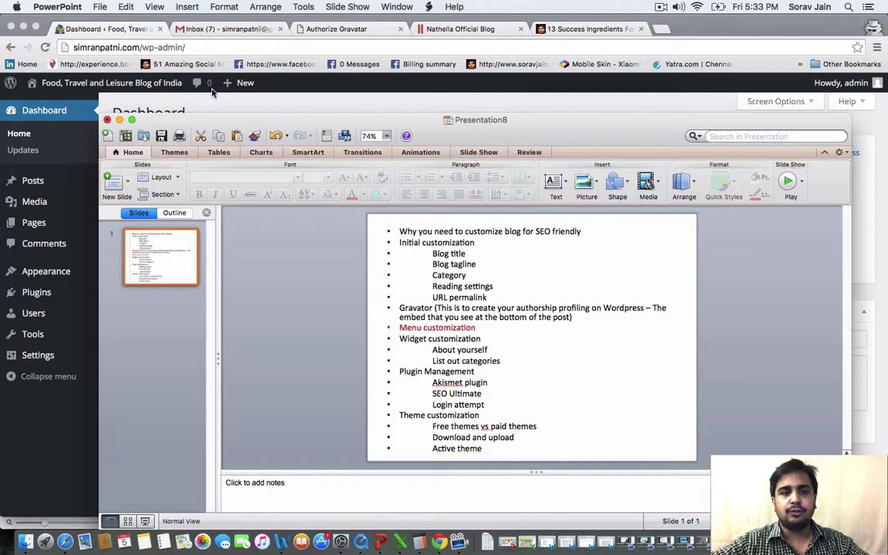
click(119, 120)
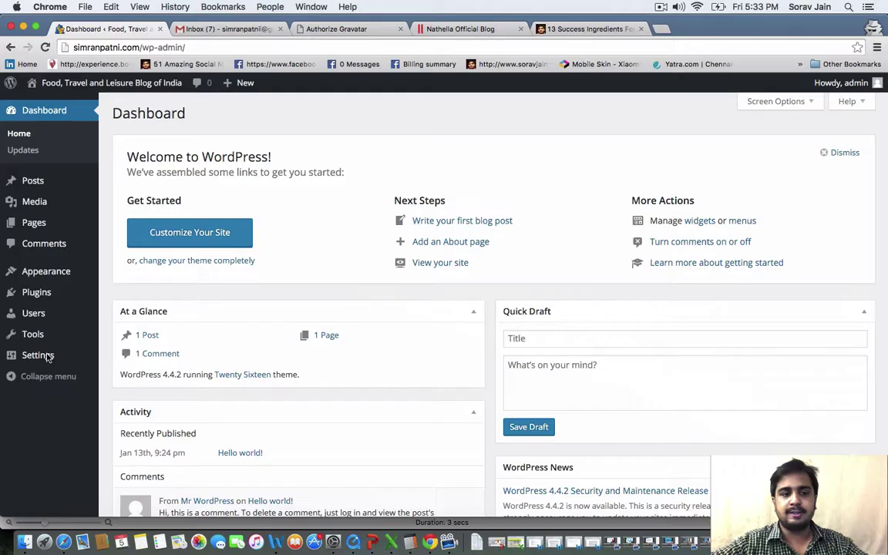
In General Settings, replace 'Just another WordPress site' with the pasted slogan and save
mouse_move(47, 357)
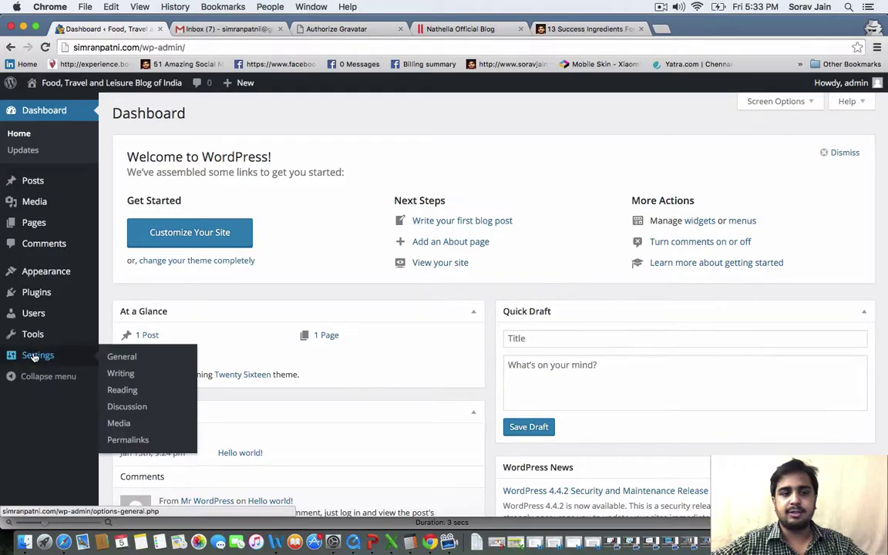
click(121, 358)
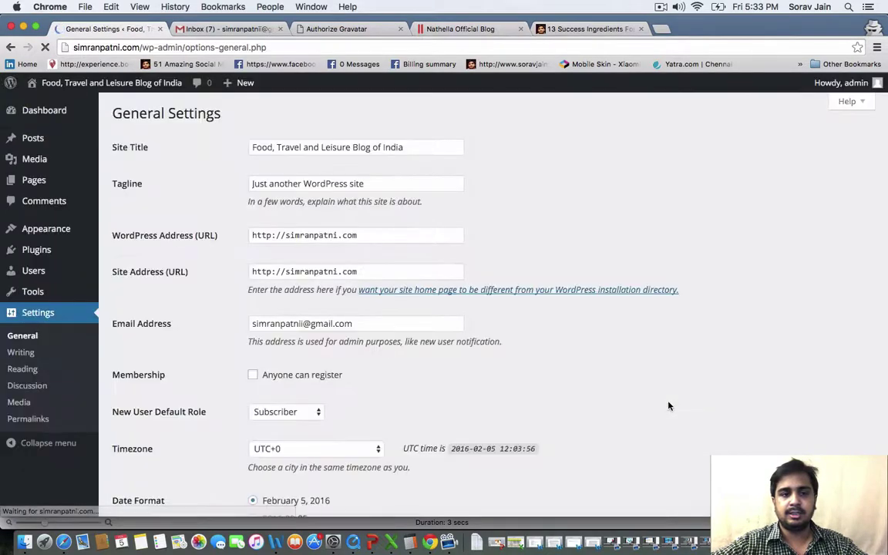
mouse_move(414, 146)
mouse_down()
mouse_move(224, 117)
mouse_move(224, 133)
mouse_move(378, 155)
mouse_move(402, 146)
mouse_up()
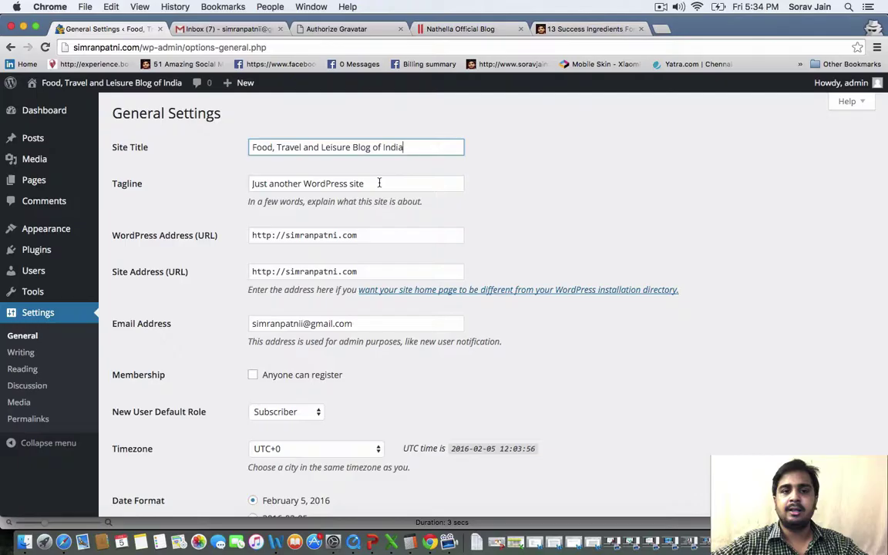
drag(379, 183, 190, 182)
key(BackSpace)
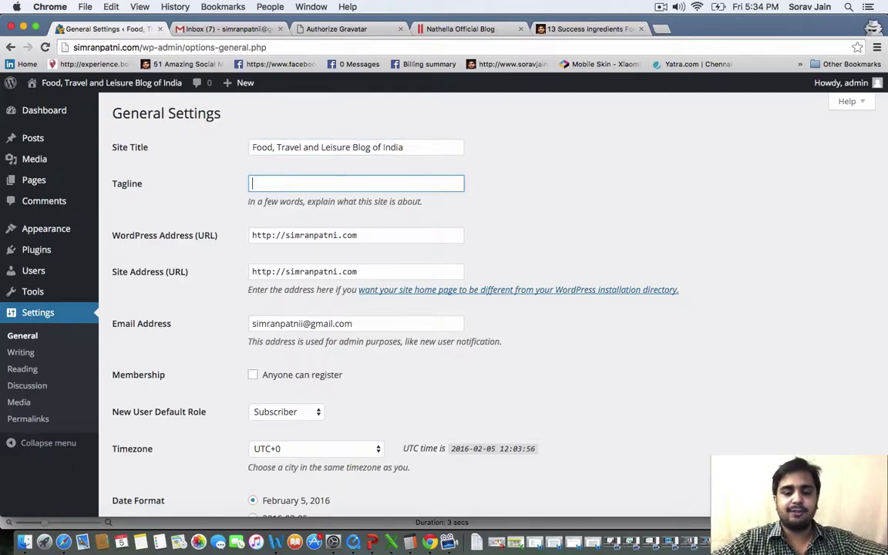
text(Simran says it all...)
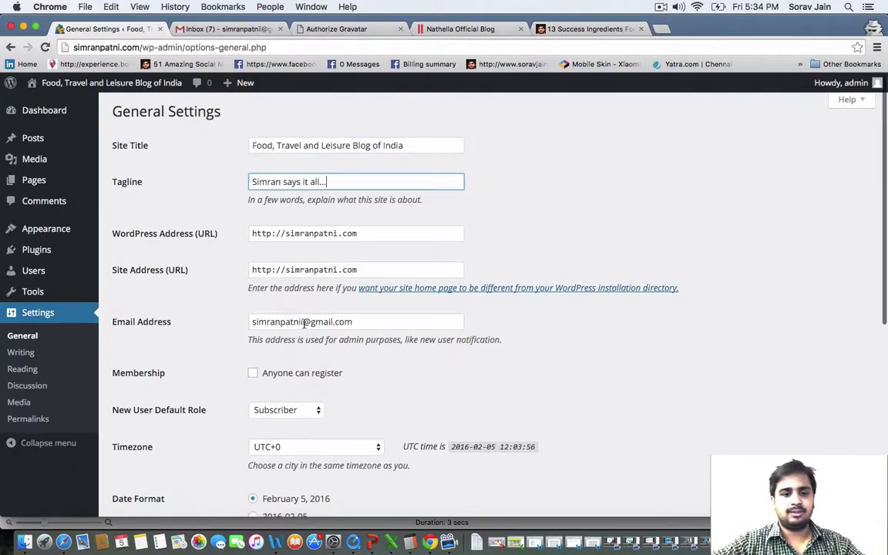
scroll(277, 320, down, 3)
scroll(304, 324, down, 6)
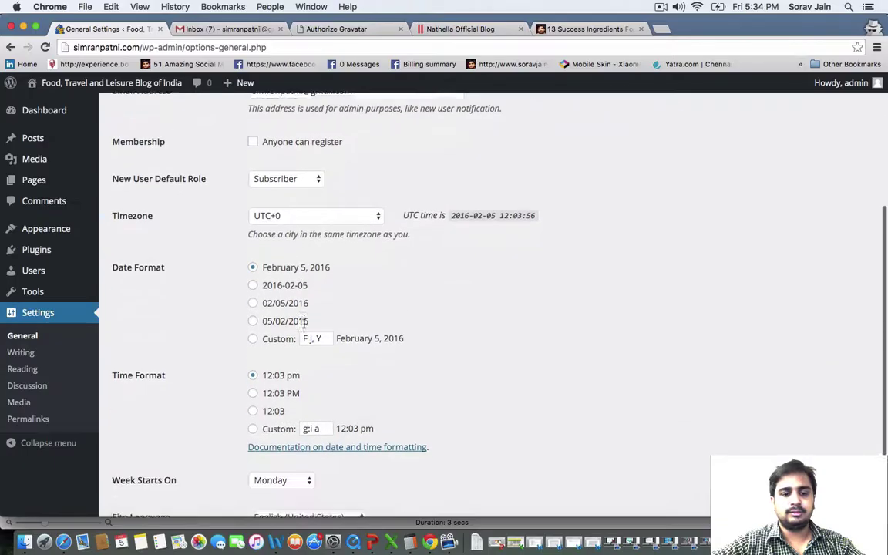
click(147, 453)
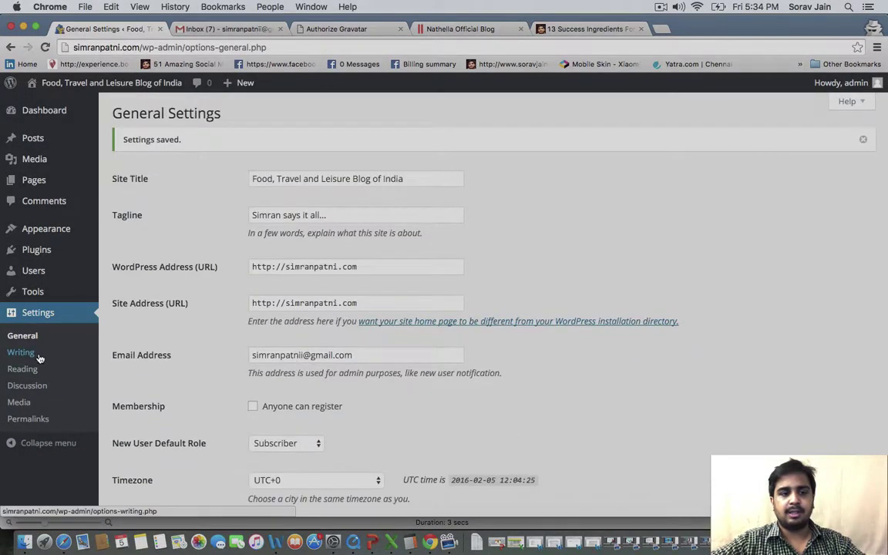
Review Writing (keeping Uncategorized) and Reading settings unchanged, then switch to the marketing article tab
click(38, 356)
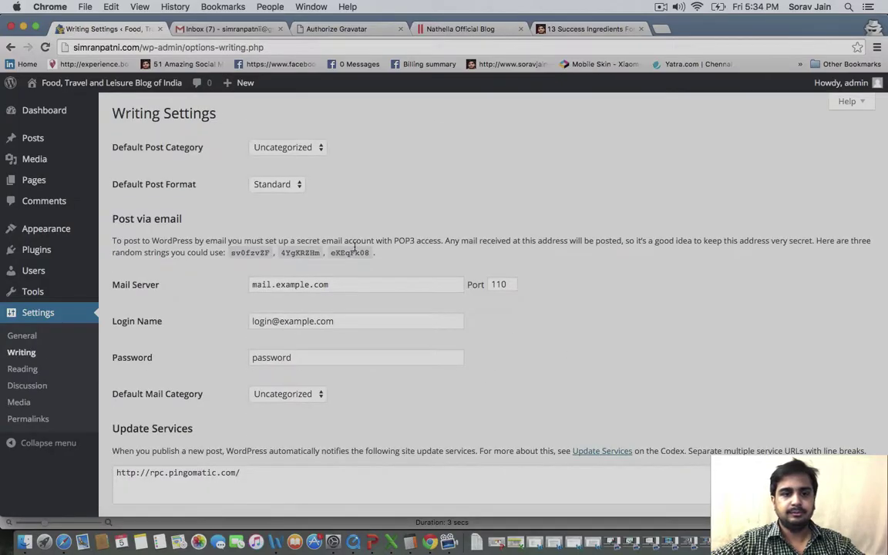
click(273, 147)
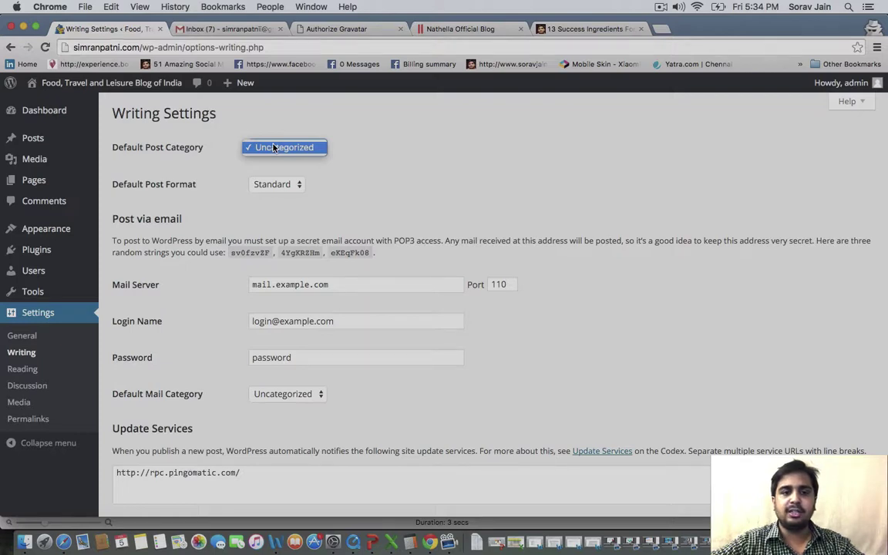
click(273, 147)
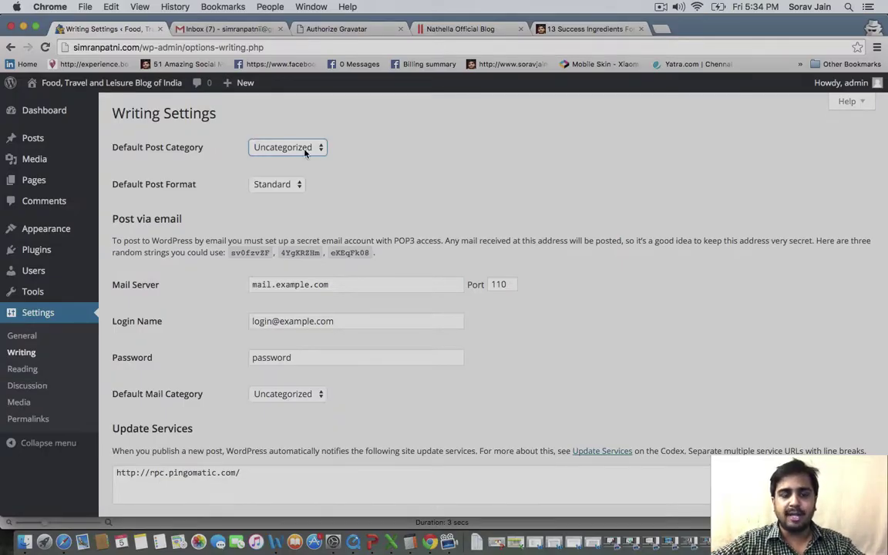
click(23, 369)
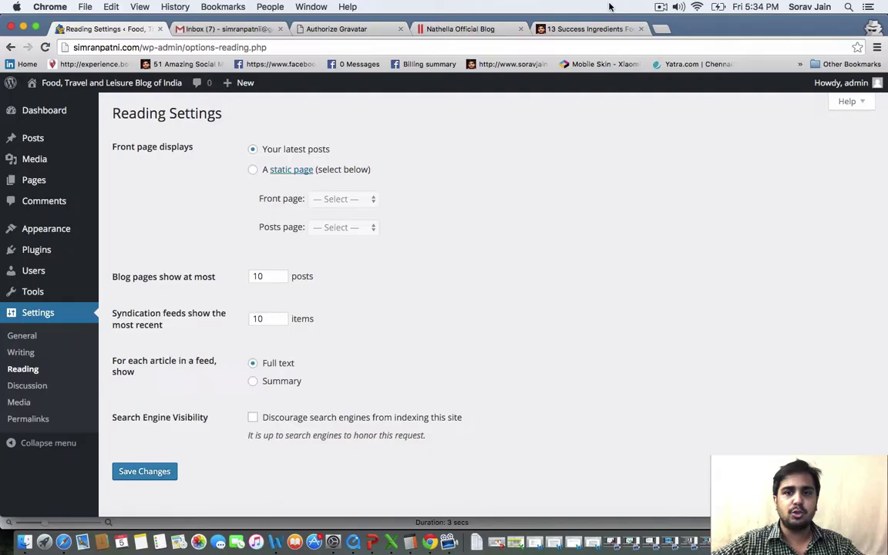
click(540, 29)
Trim the article path from the URL to load the soravjain.com blog home page
scroll(146, 116, down, 15)
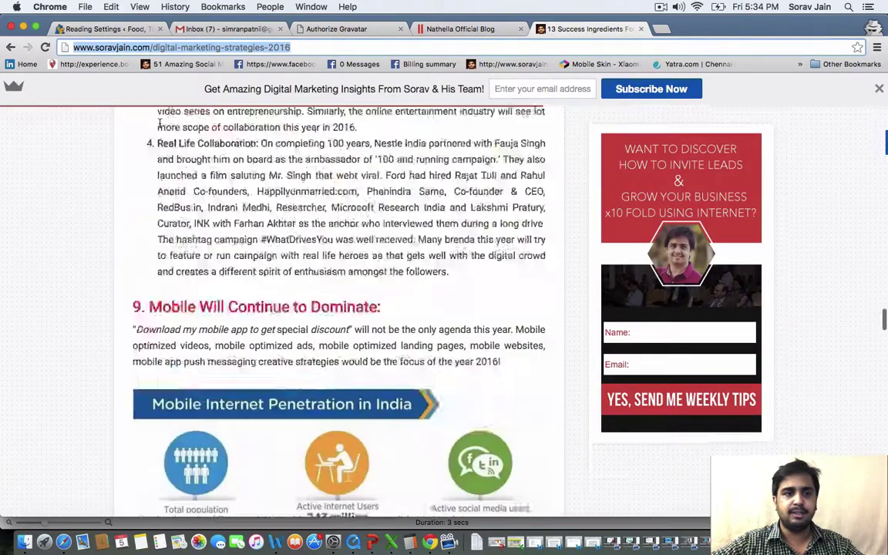
click(150, 47)
key(shift+End)
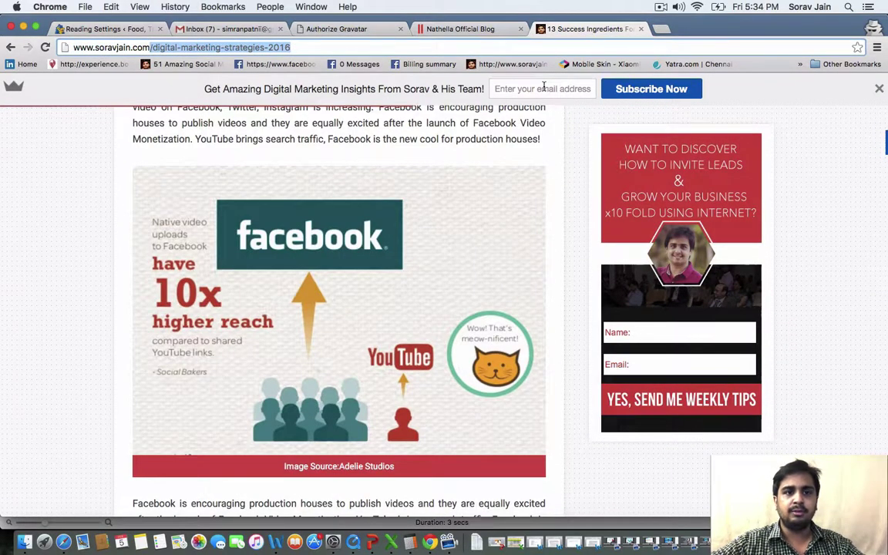
key(BackSpace)
key(Return)
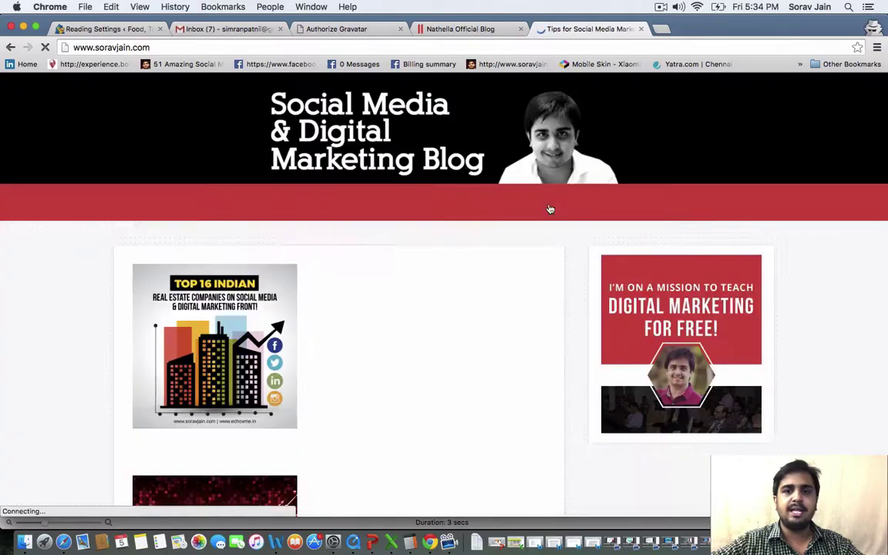
Scroll through the blog's list of recent posts and excerpts
scroll(550, 208, down, 15)
scroll(550, 208, down, 15)
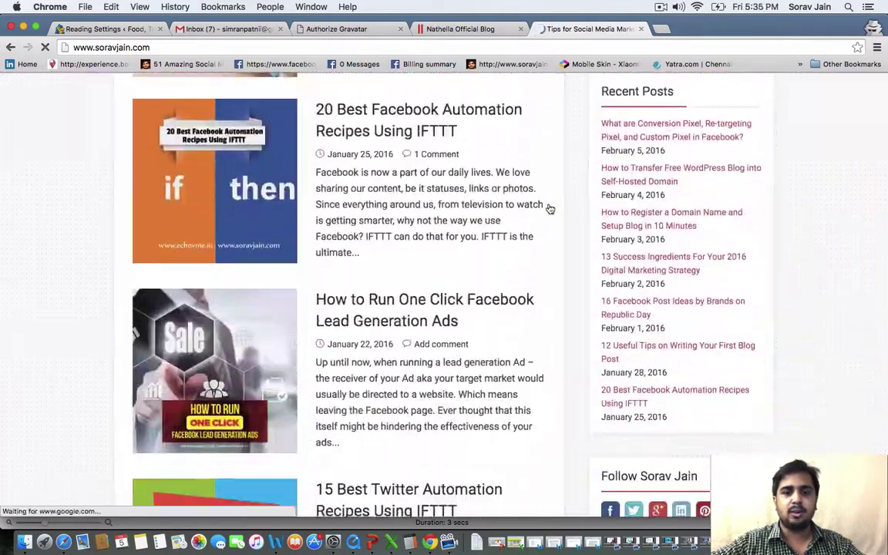
scroll(550, 208, up, 15)
scroll(550, 209, up, 10)
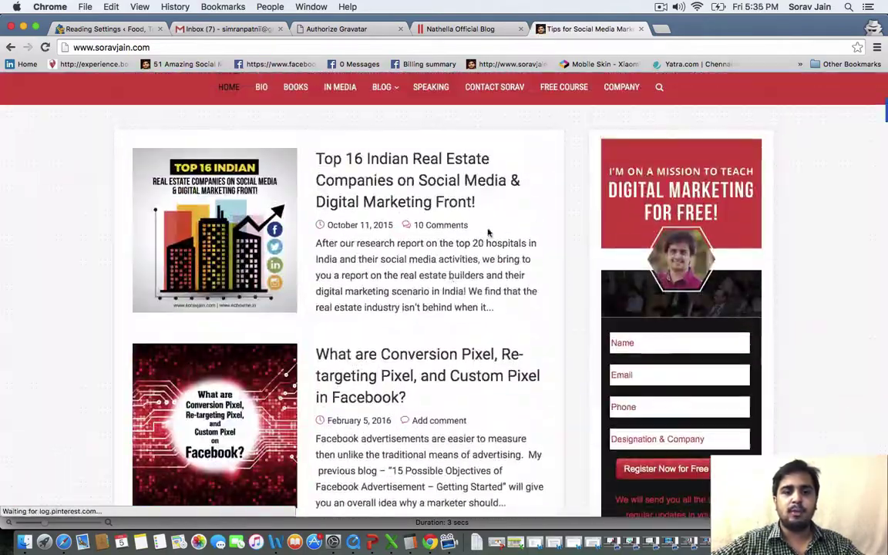
scroll(405, 359, down, 10)
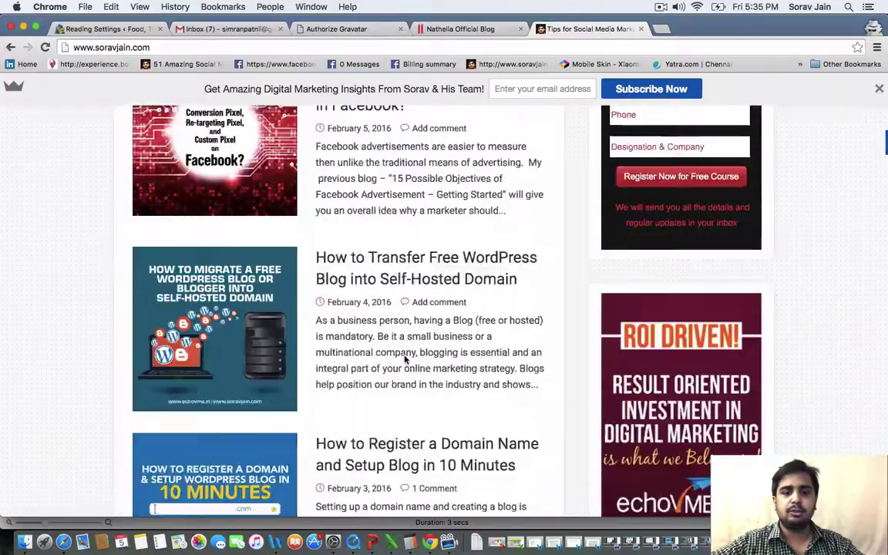
scroll(405, 359, down, 10)
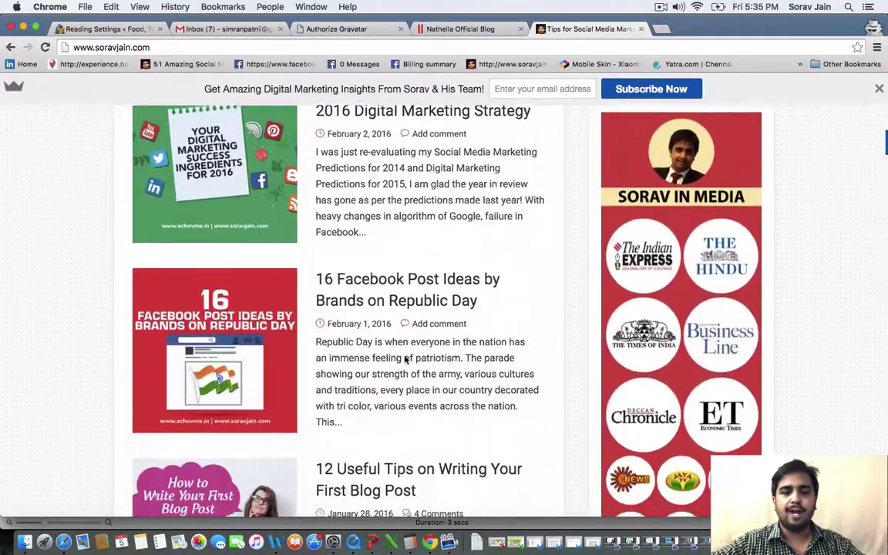
scroll(405, 359, down, 5)
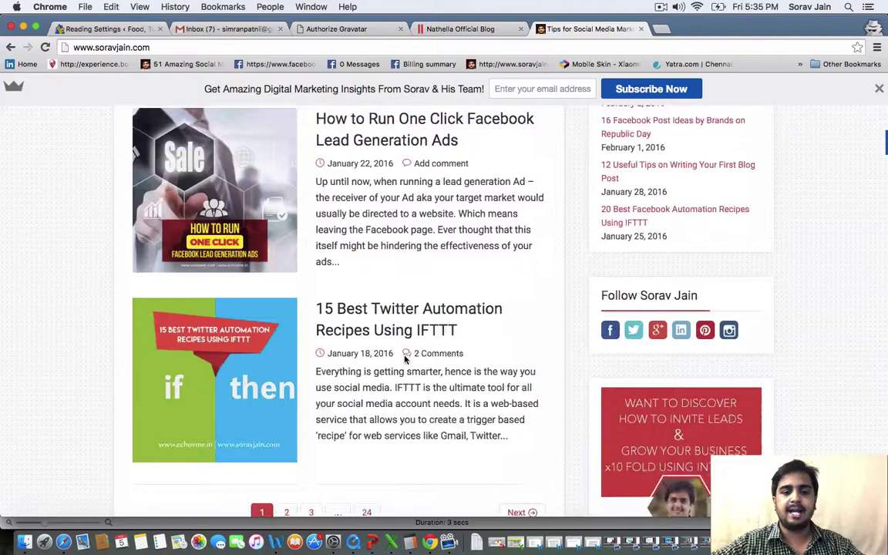
scroll(405, 355, up, 10)
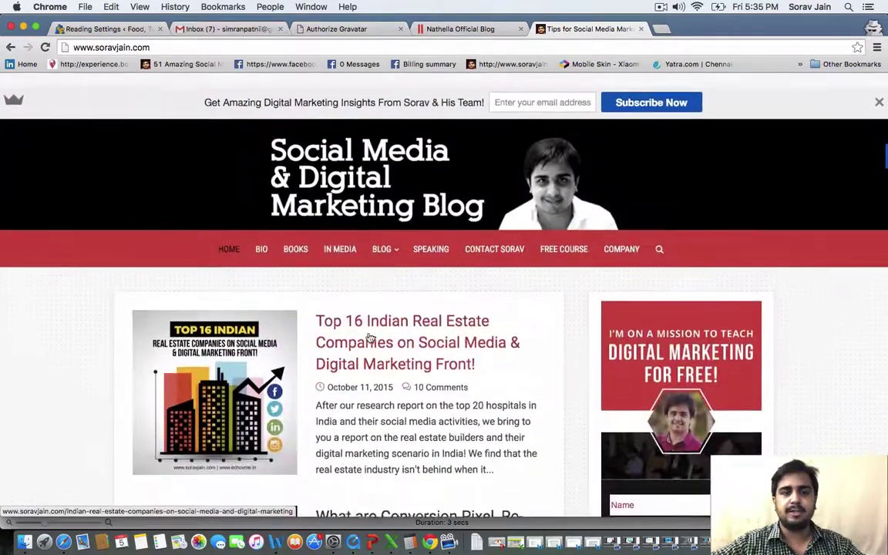
Change 'Blog pages show at most' and syndication feed items from 10 to 5
click(127, 29)
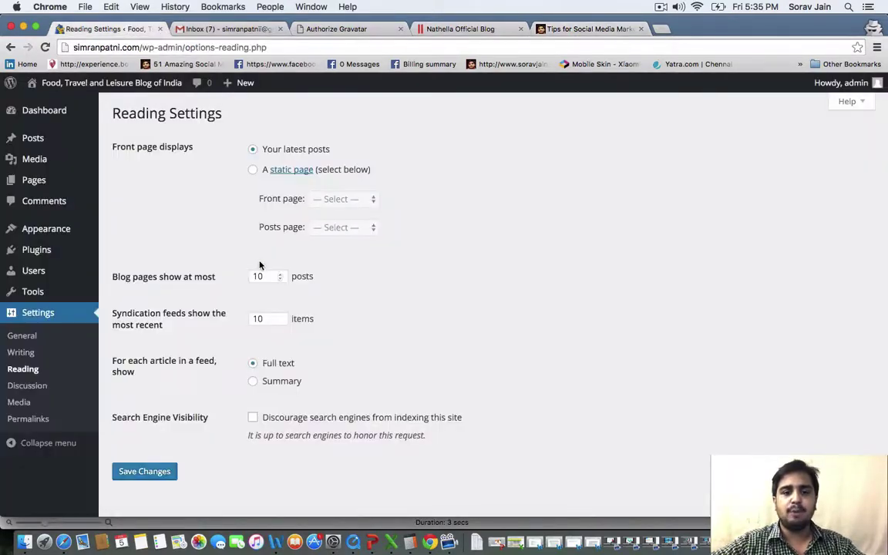
click(274, 278)
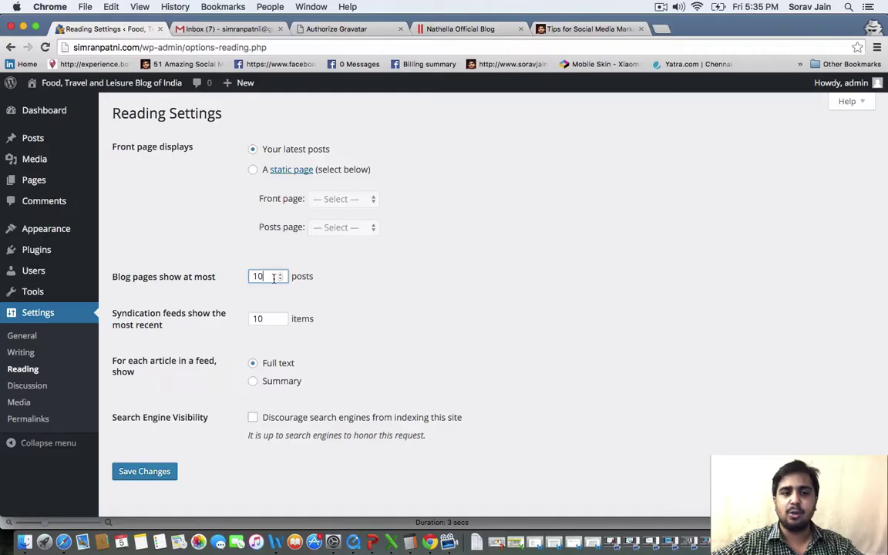
key(BackSpace)
key(BackSpace)
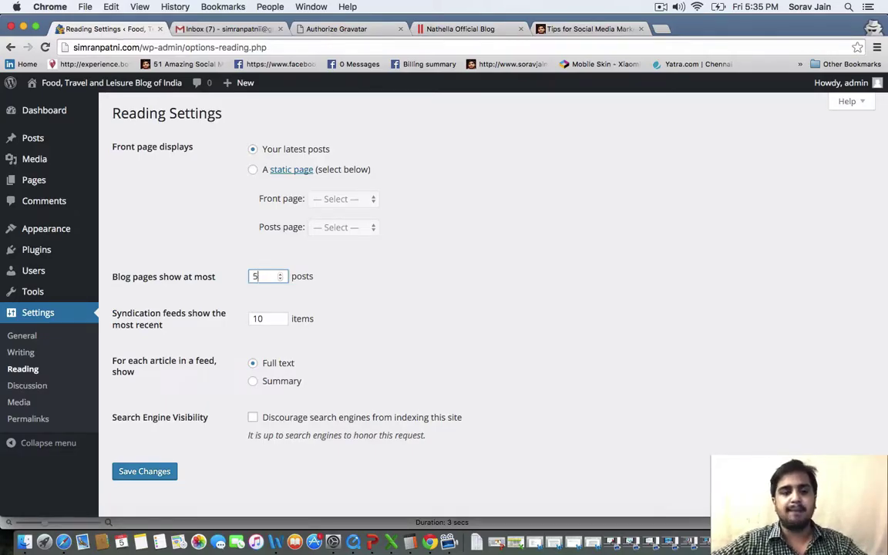
text(5)
click(269, 321)
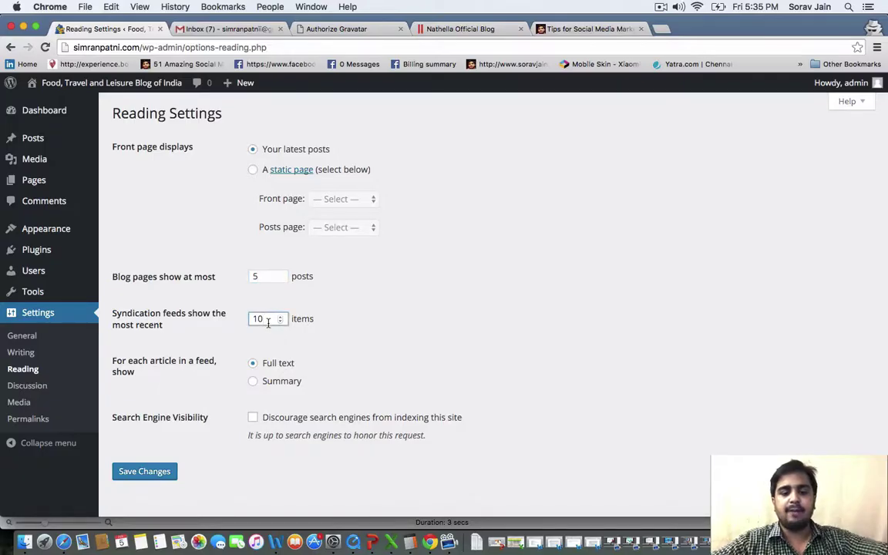
key(BackSpace)
key(BackSpace)
text(5)
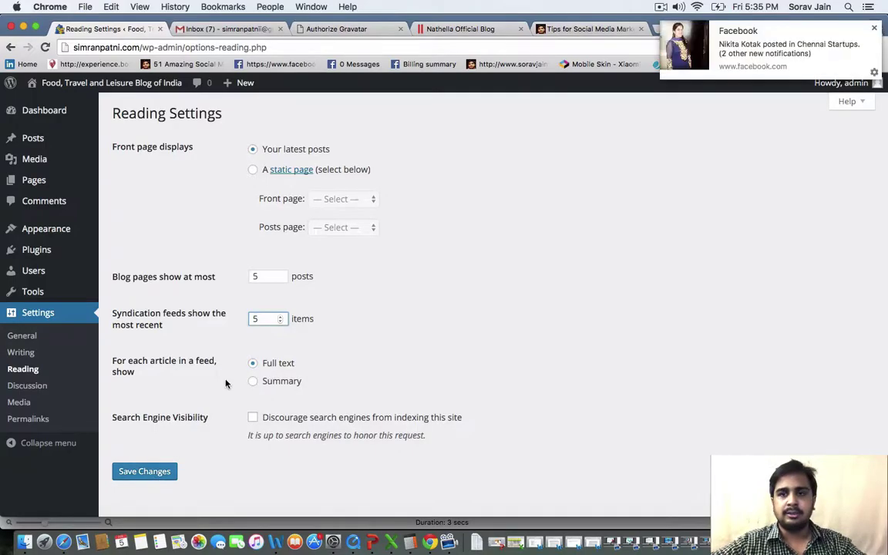
click(571, 30)
scroll(396, 262, down, 5)
scroll(397, 262, up, 5)
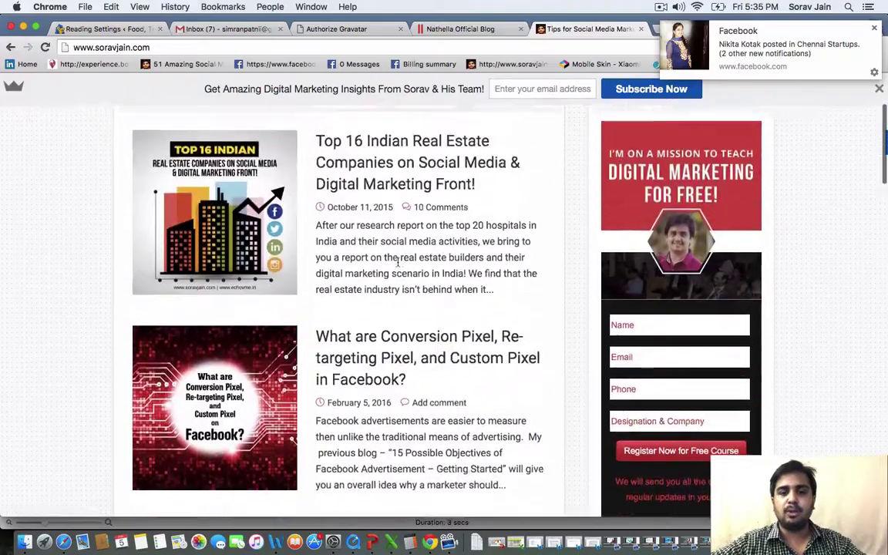
scroll(398, 262, down, 6)
scroll(396, 261, down, 2)
scroll(397, 270, up, 10)
scroll(378, 270, down, 2)
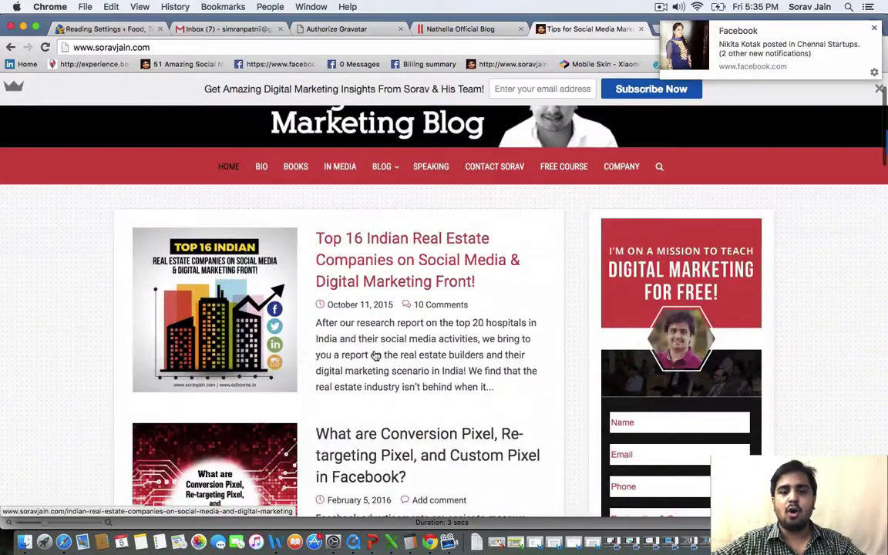
drag(524, 405, 432, 371)
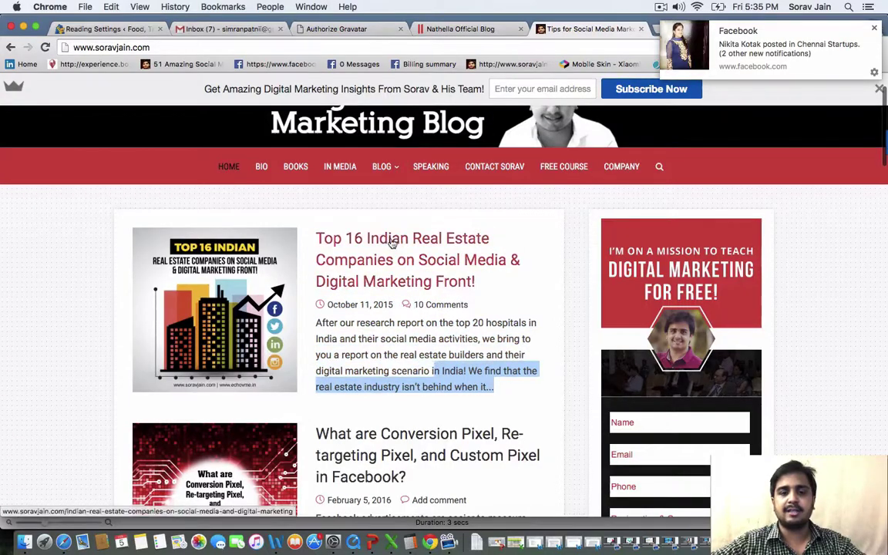
scroll(403, 345, down, 3)
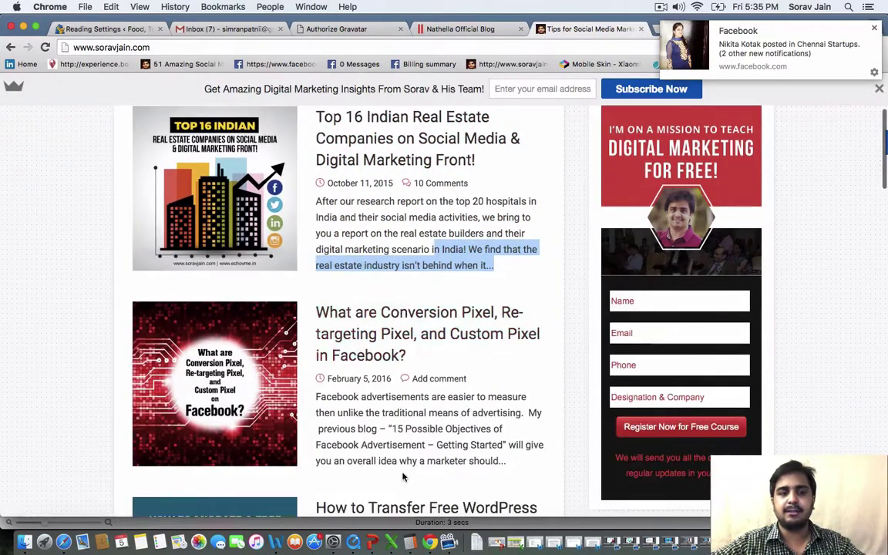
Set feed articles to Summary and save the Reading settings
click(114, 31)
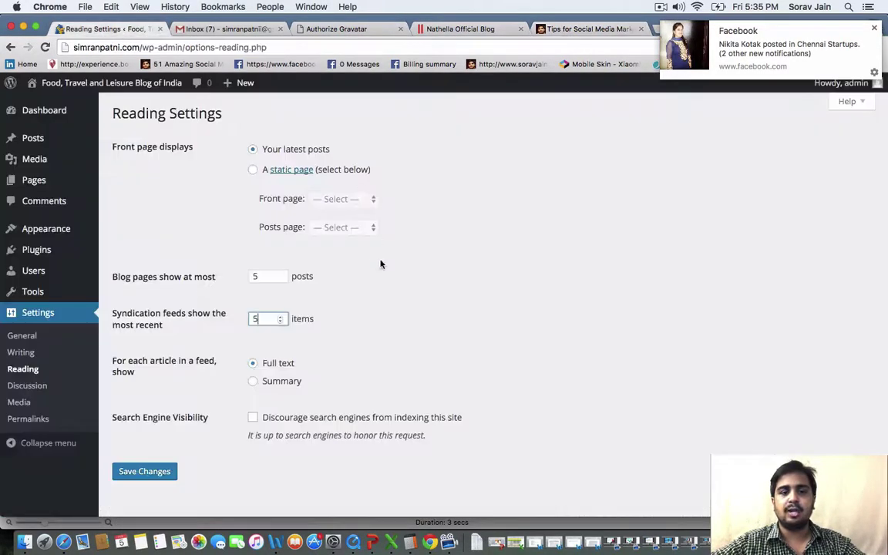
click(254, 383)
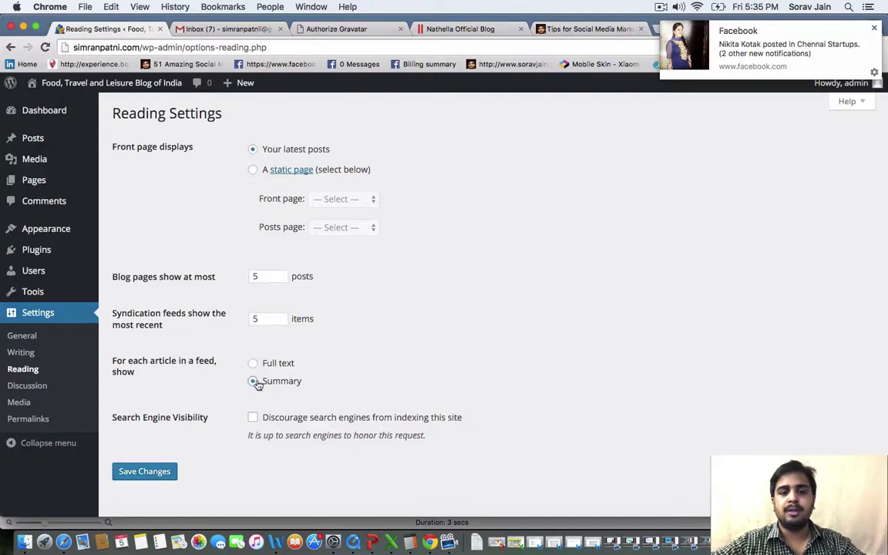
click(134, 473)
Check the Gravatar bullet in the PowerPoint outline, then hide the outline
key(super+Tab)
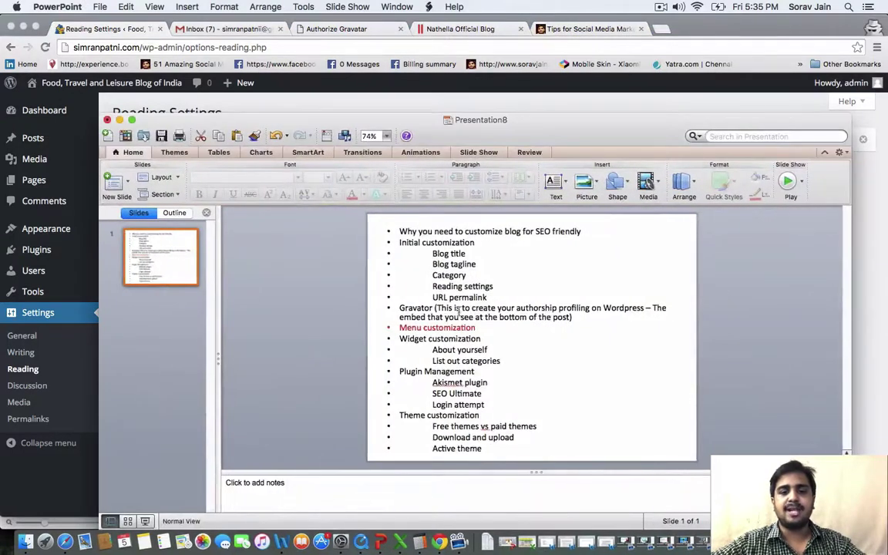
drag(398, 307, 524, 319)
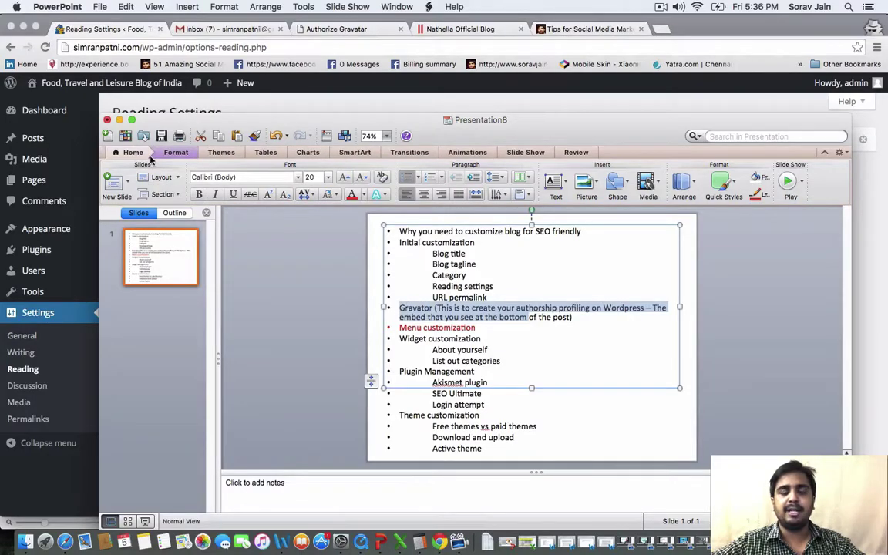
click(120, 121)
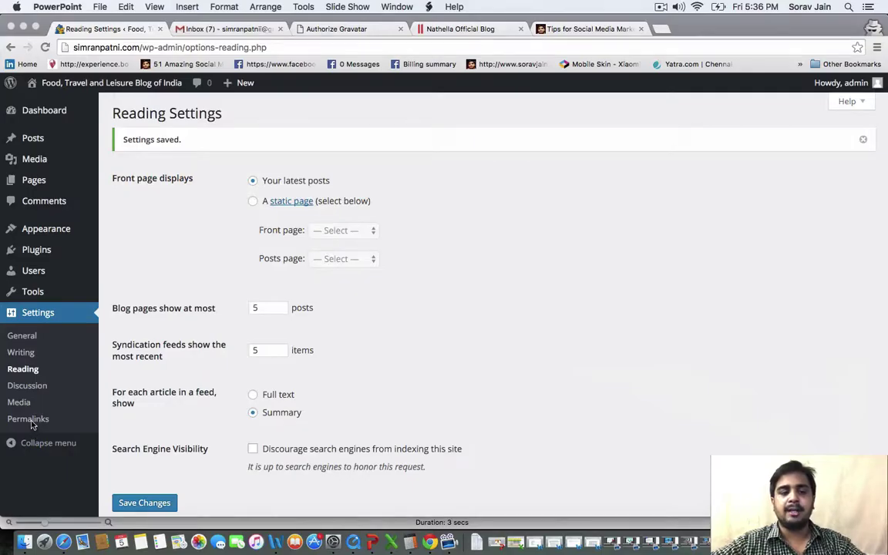
click(37, 424)
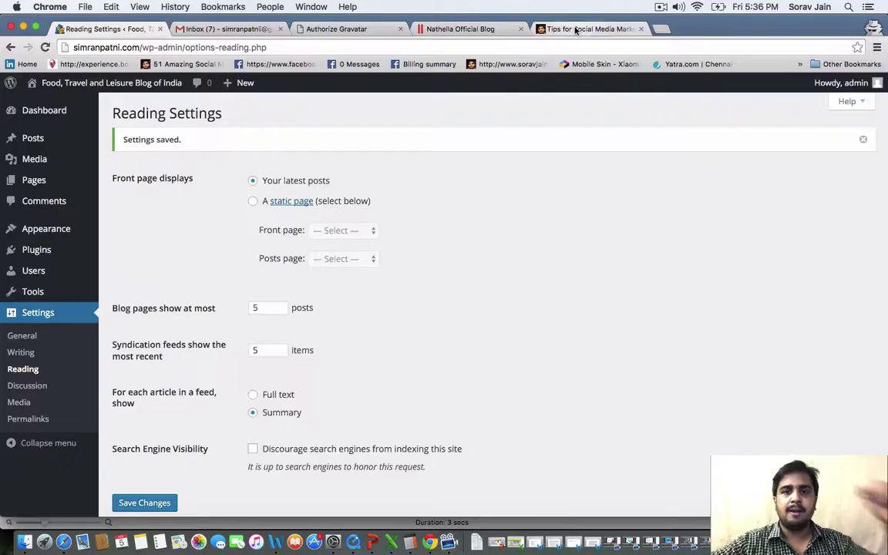
click(544, 29)
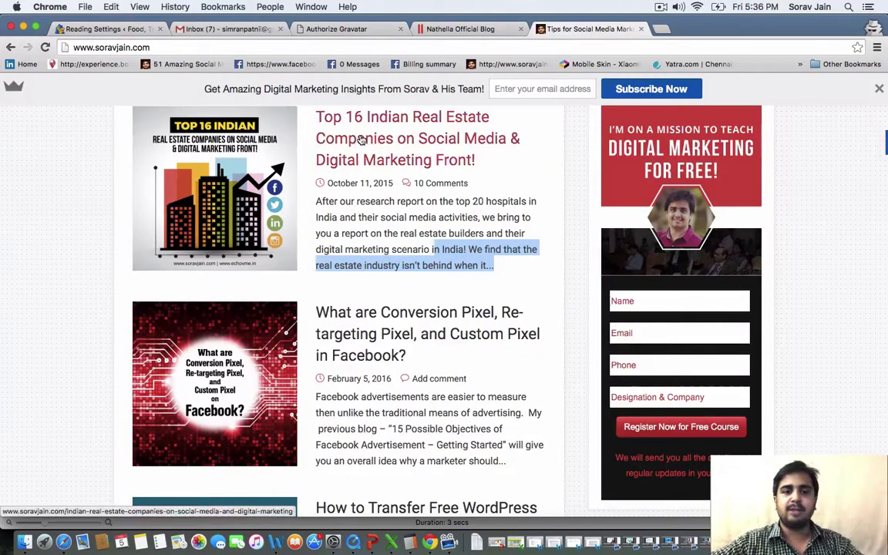
click(326, 127)
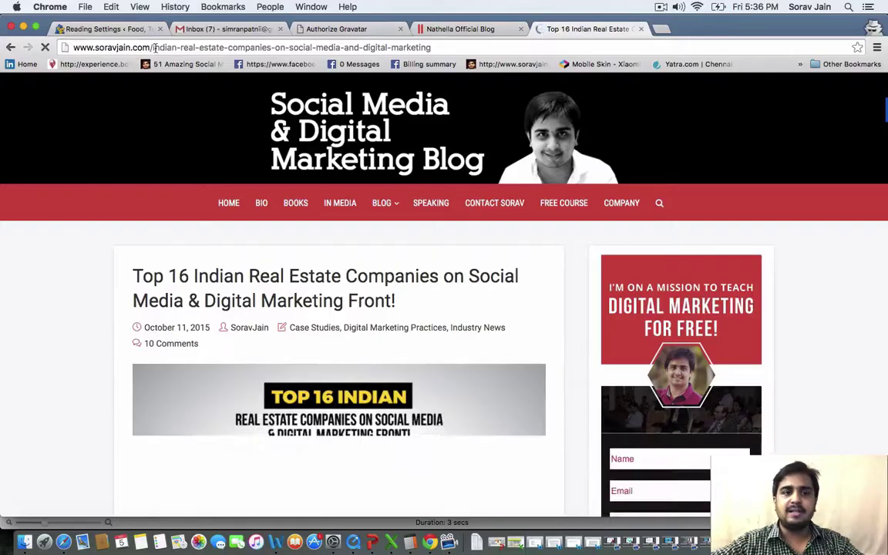
drag(152, 47, 432, 47)
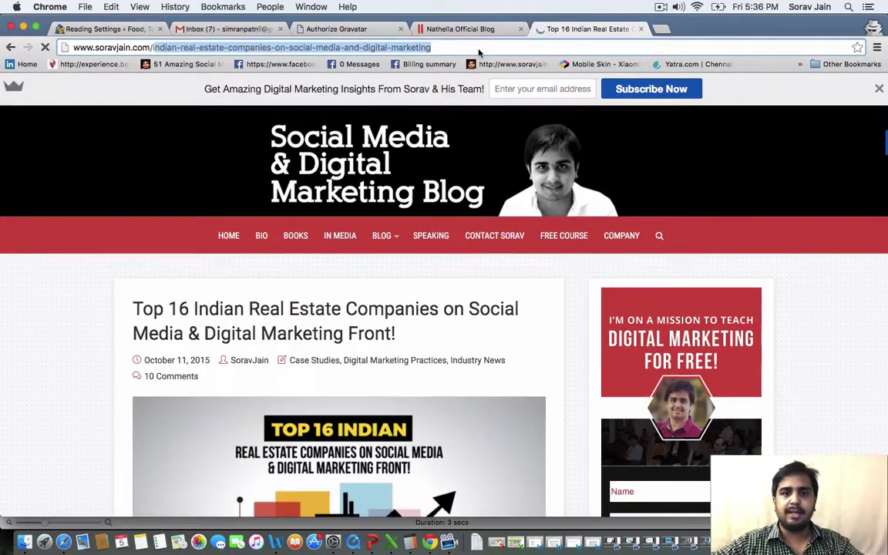
click(478, 45)
key(super+a)
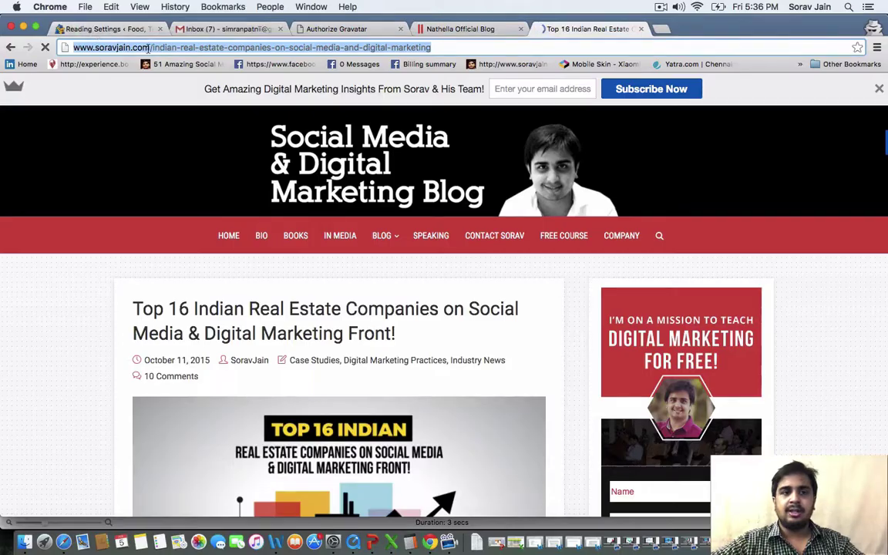
click(71, 47)
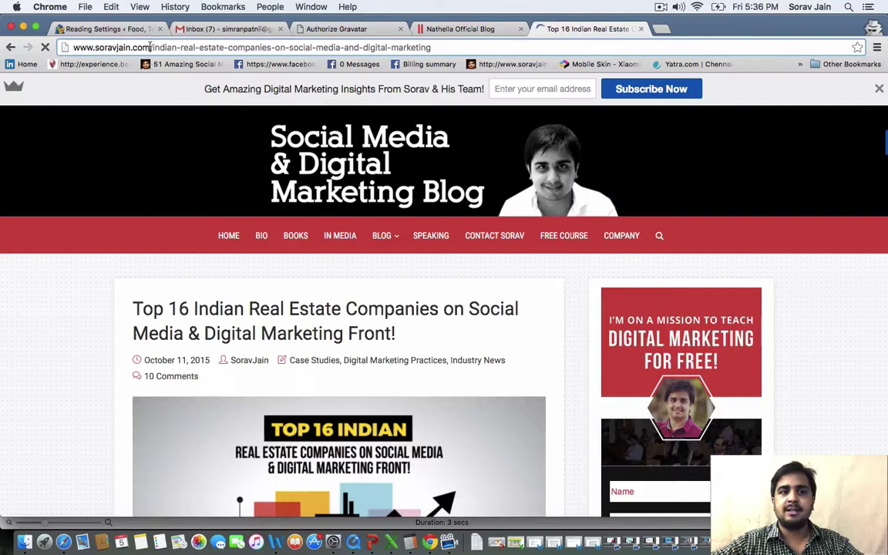
drag(151, 47, 432, 47)
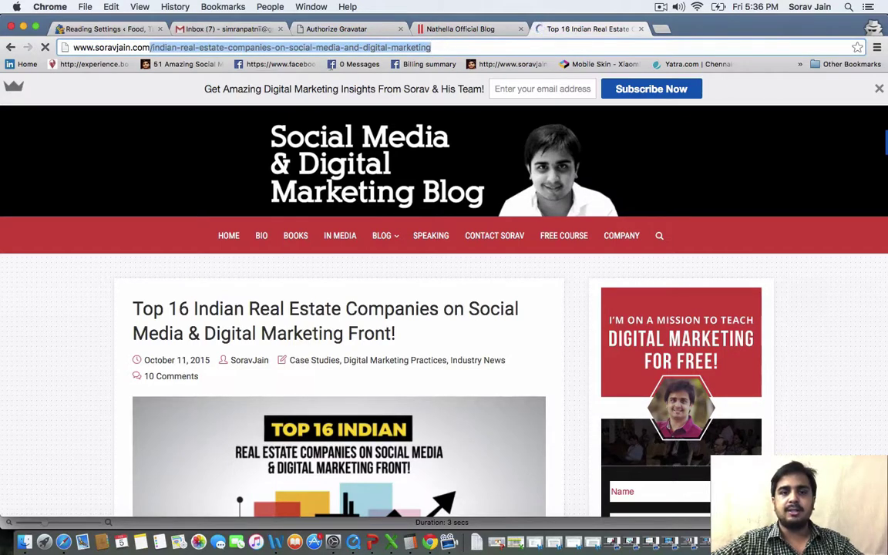
click(450, 48)
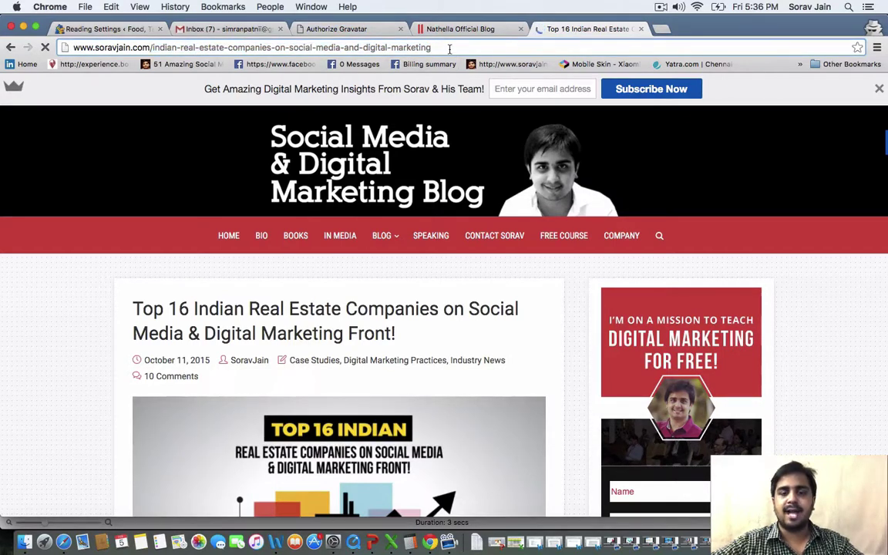
key(super+a)
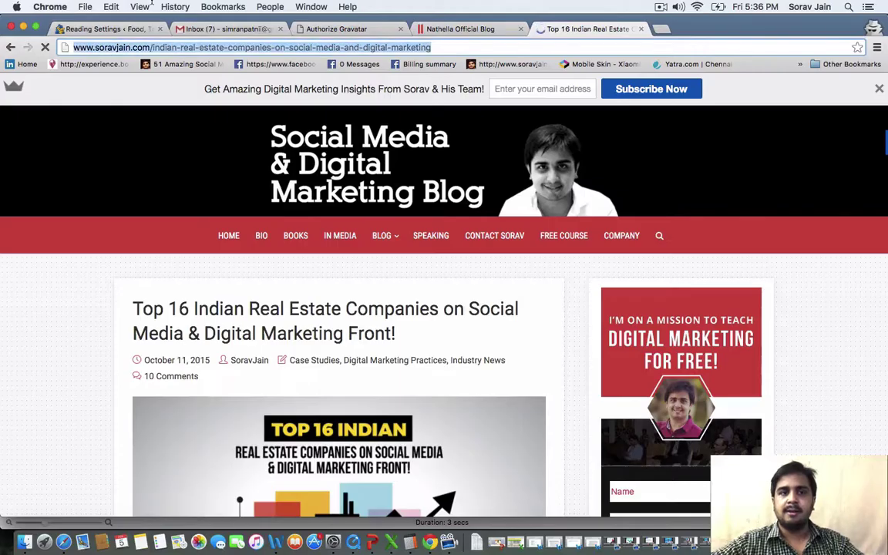
click(99, 29)
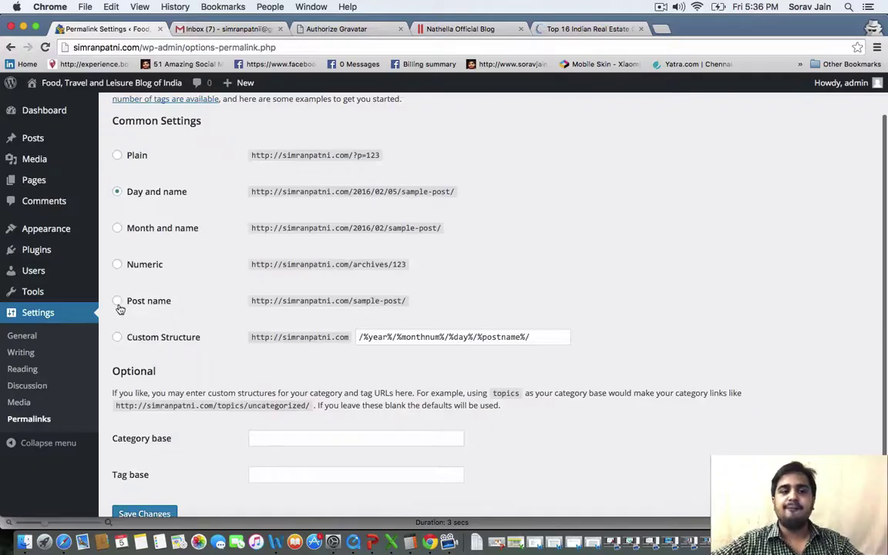
Save the Post name permalink structure, then close the outline and return to Chrome
click(118, 303)
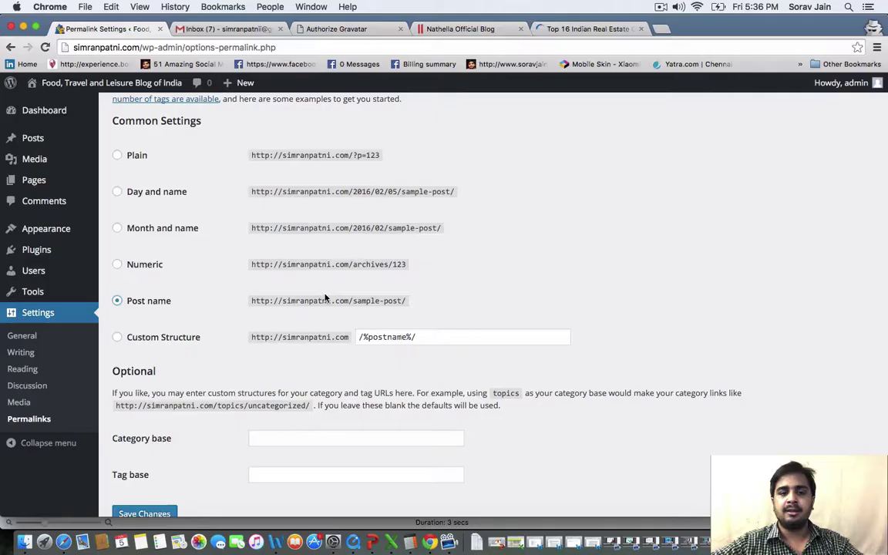
mouse_move(409, 301)
mouse_down()
mouse_move(347, 300)
mouse_move(425, 302)
mouse_up()
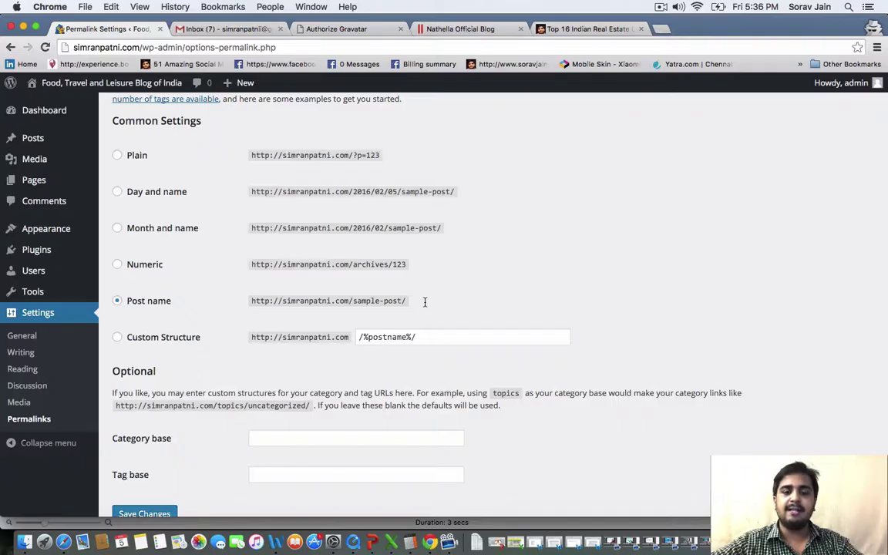
scroll(425, 302, down, 1)
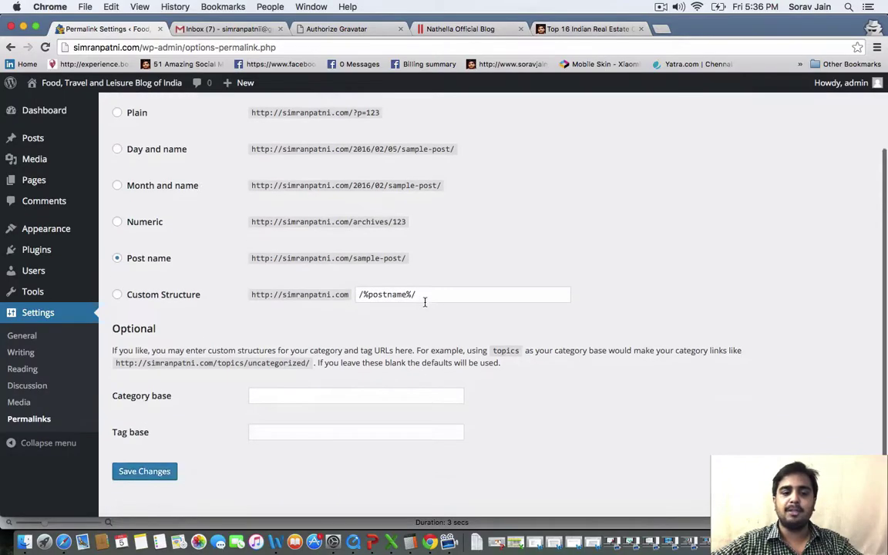
click(146, 473)
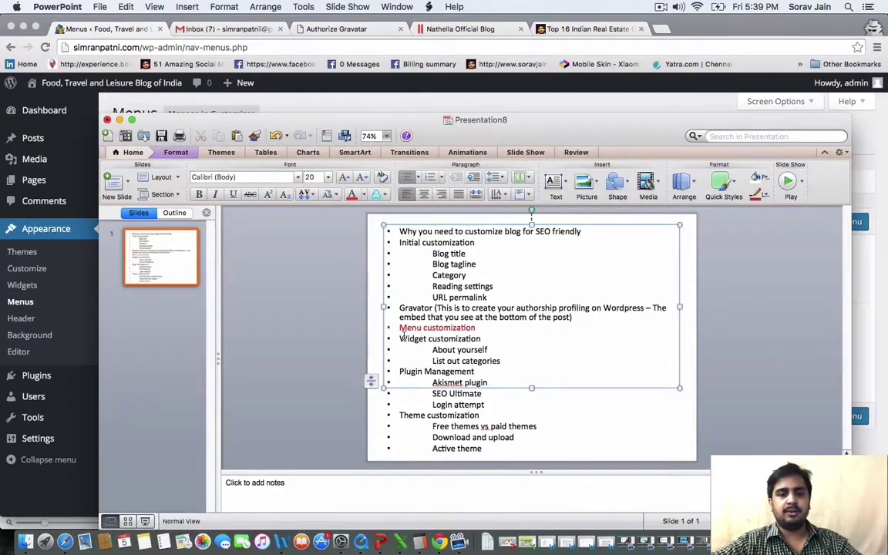
click(108, 120)
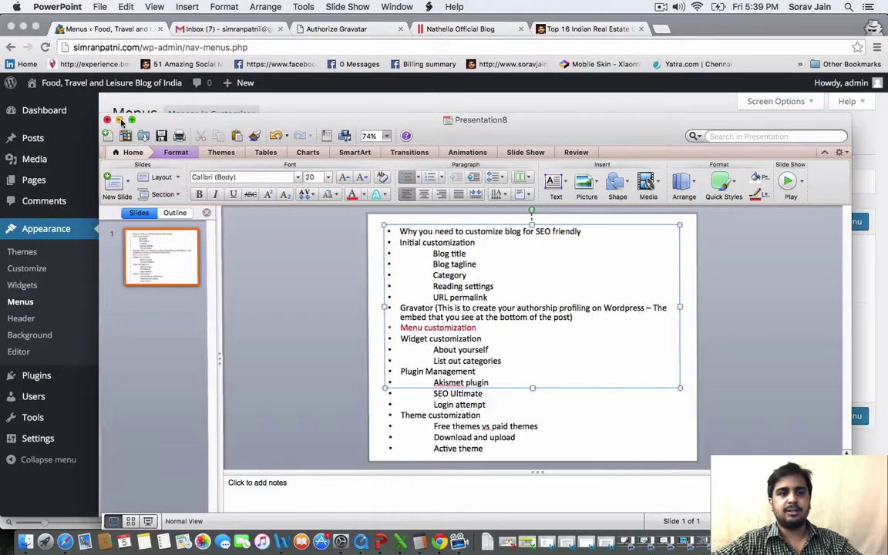
click(31, 287)
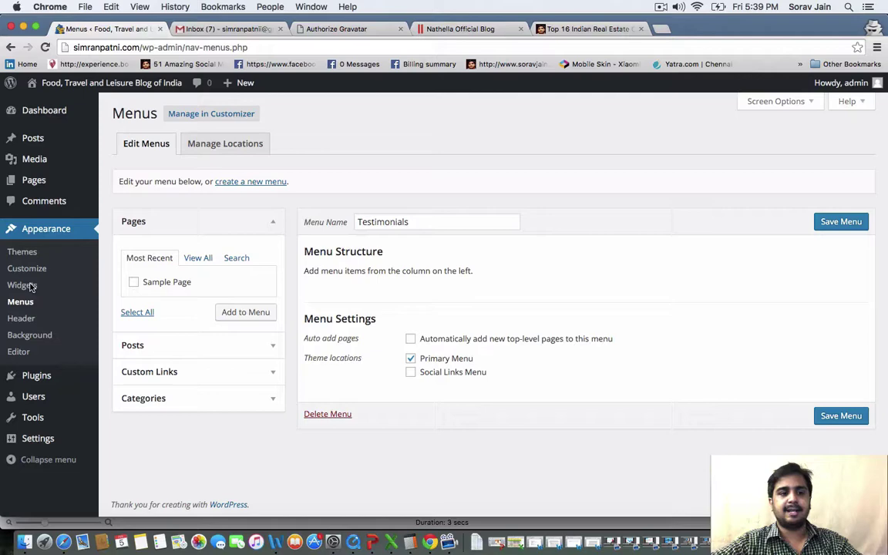
Read the real-estate article to Sobha Developers, dismissing the signup popup, then return to Menus
click(586, 28)
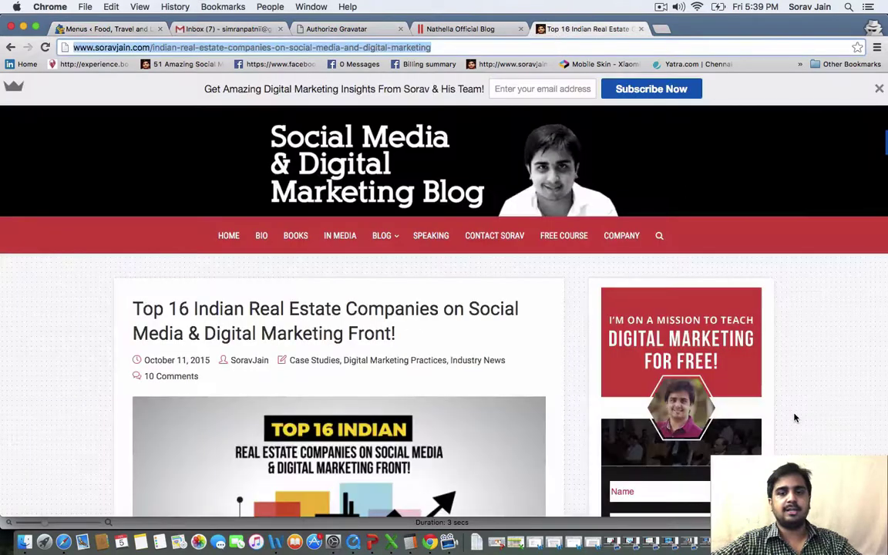
scroll(796, 418, down, 5)
scroll(795, 418, up, 5)
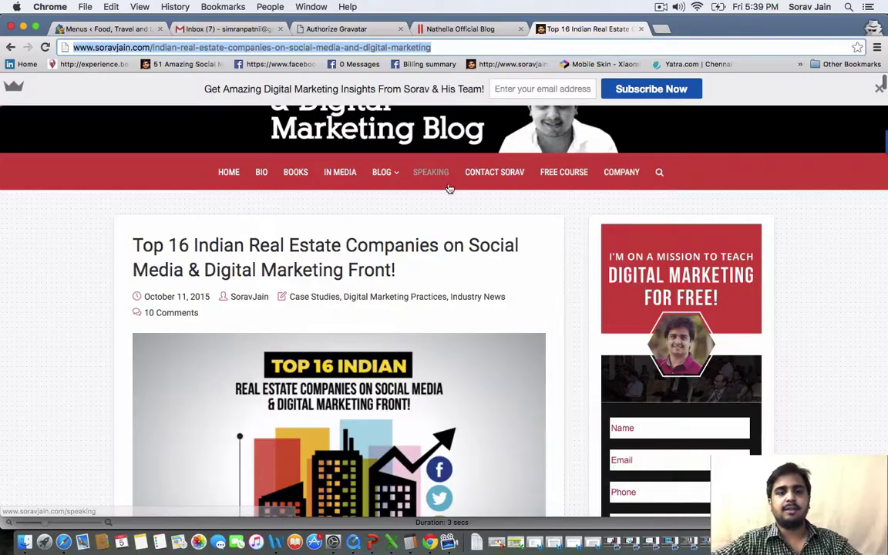
scroll(670, 414, down, 4)
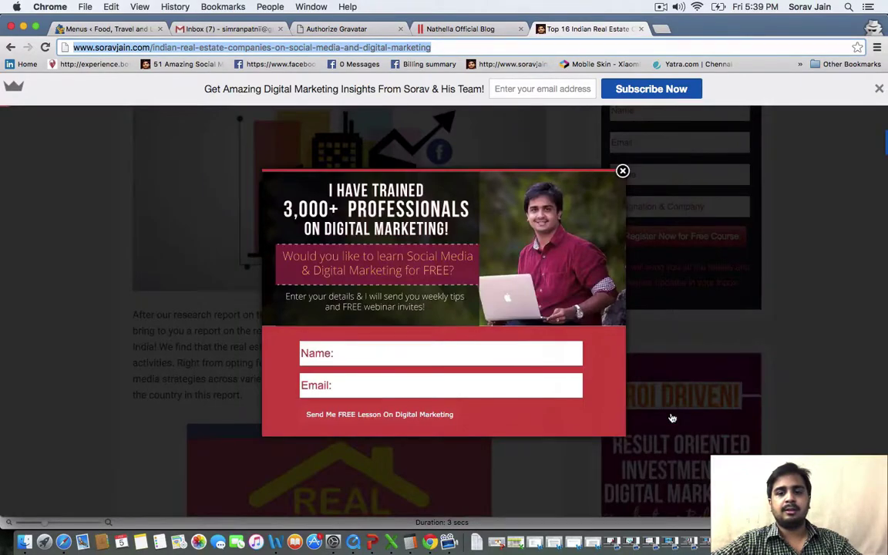
click(564, 156)
scroll(706, 384, down, 10)
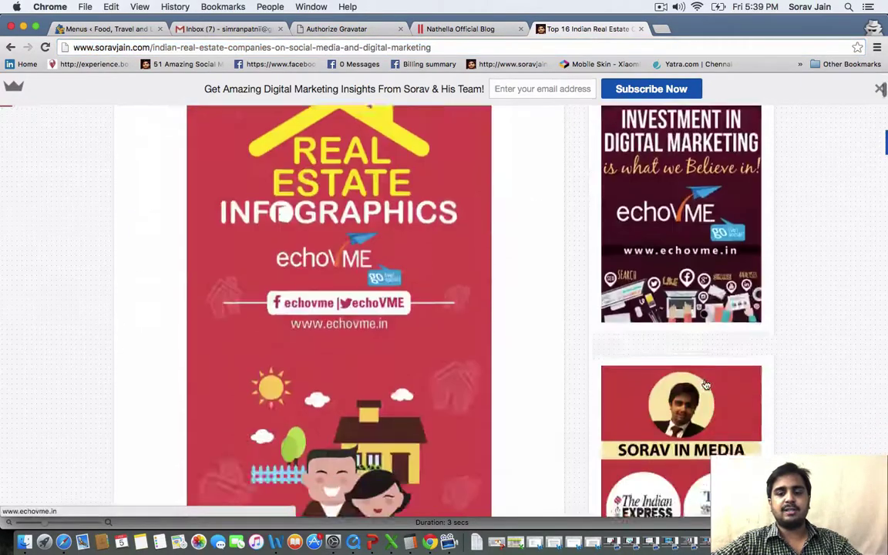
scroll(706, 384, down, 10)
scroll(707, 385, up, 14)
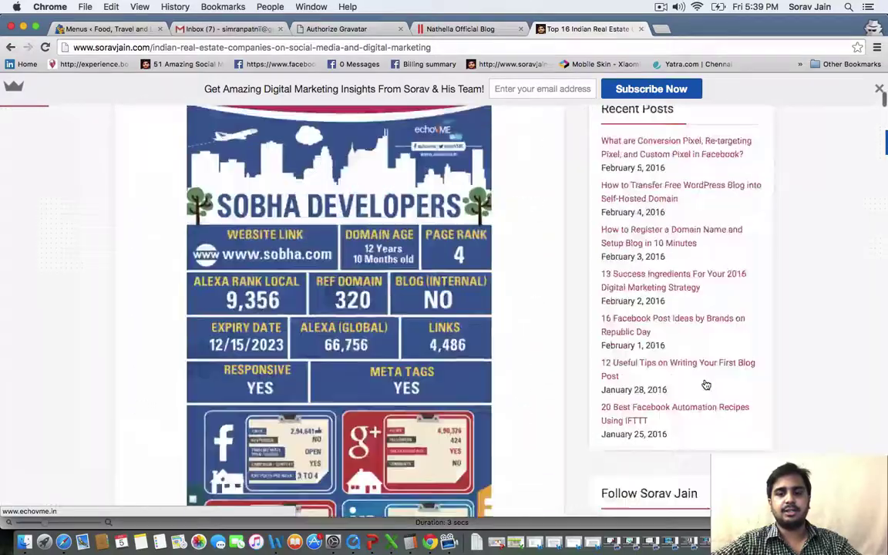
scroll(706, 384, down, 8)
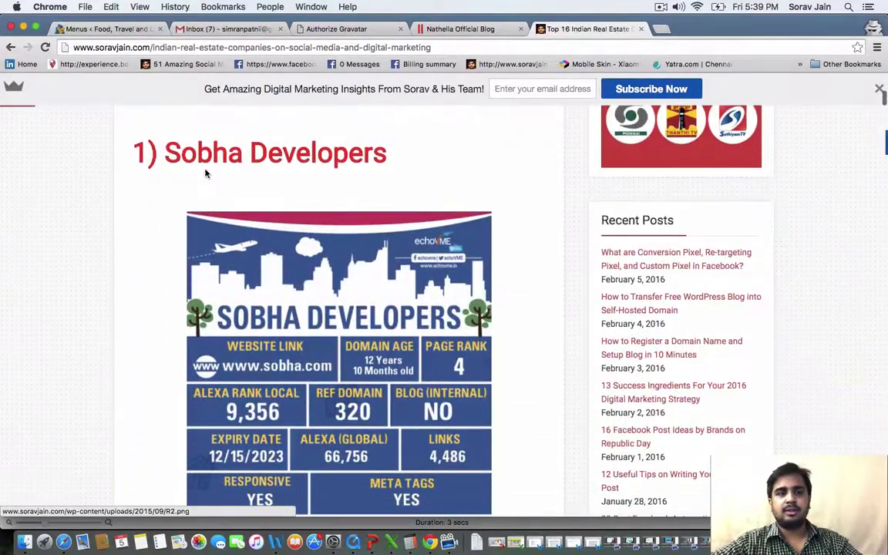
click(107, 27)
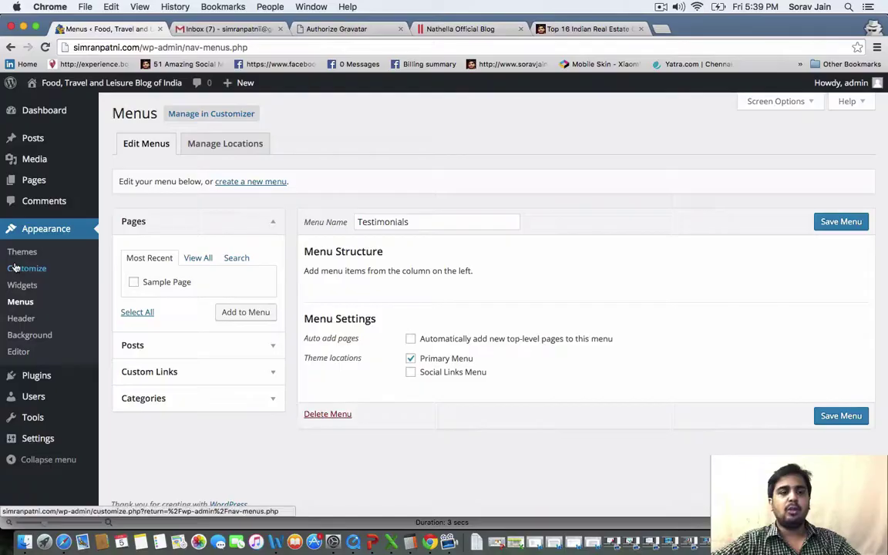
On the Widgets page, drag Recent Comments and Meta out of the Sidebar
click(28, 285)
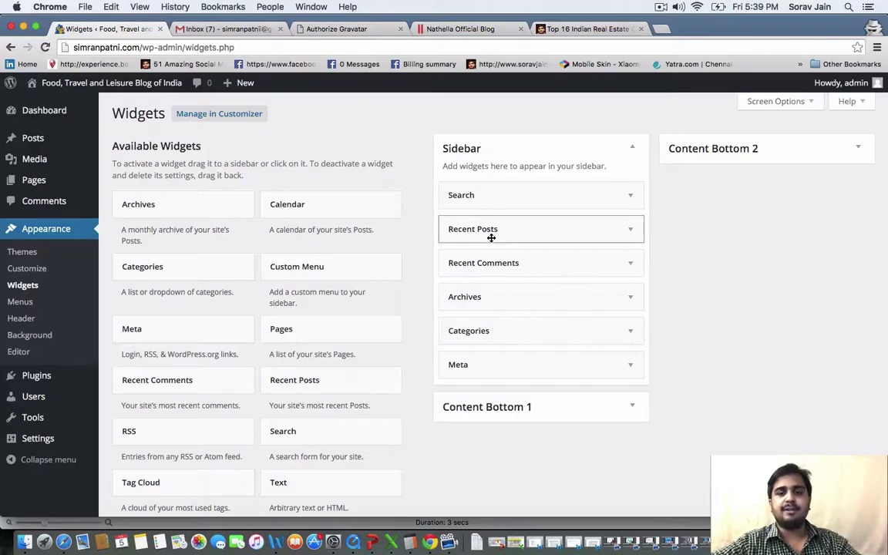
drag(513, 264, 262, 301)
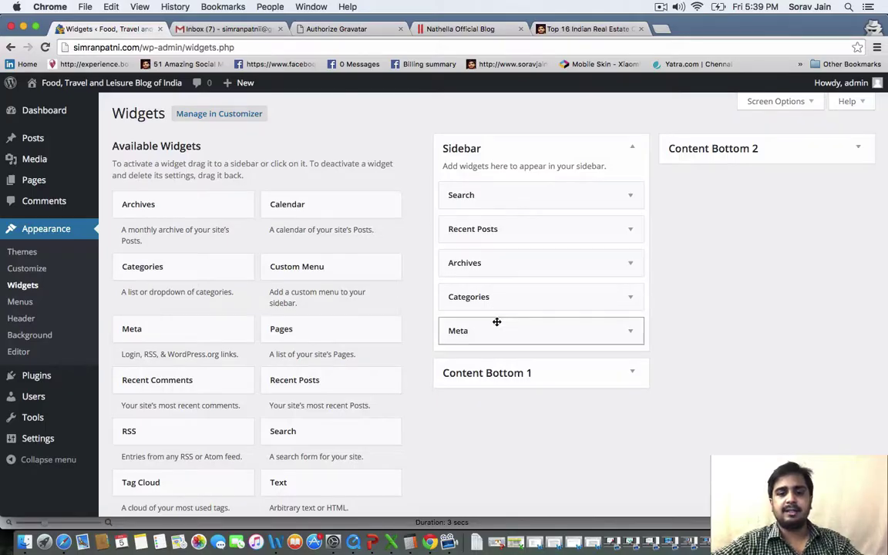
drag(503, 331, 185, 456)
scroll(188, 458, down, 3)
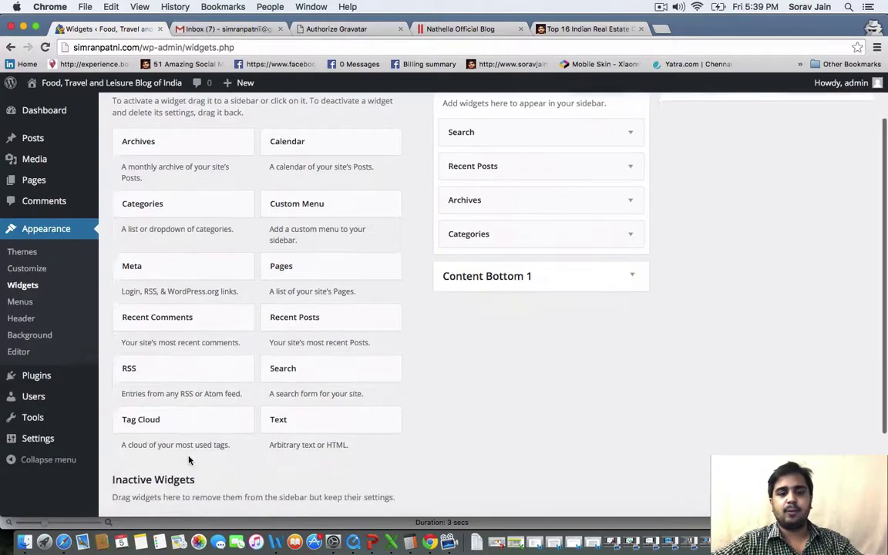
scroll(188, 459, up, 2)
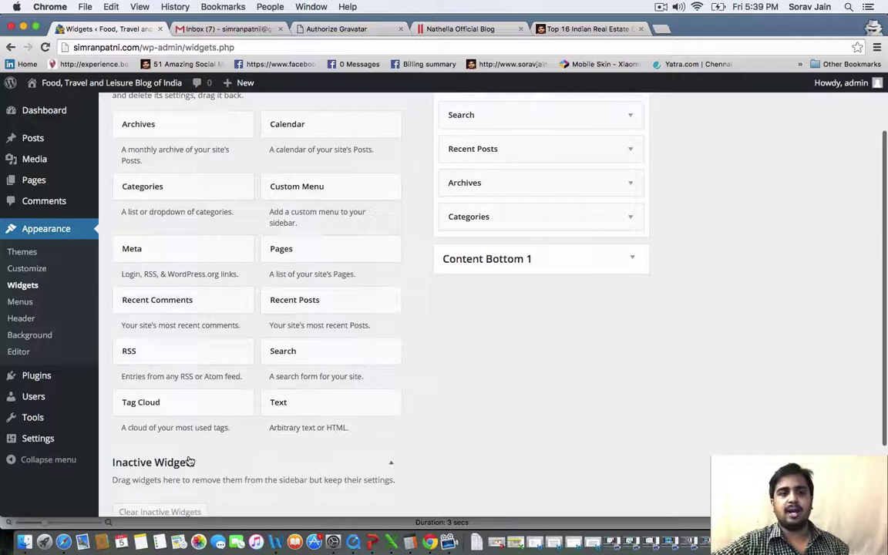
scroll(273, 304, up, 1)
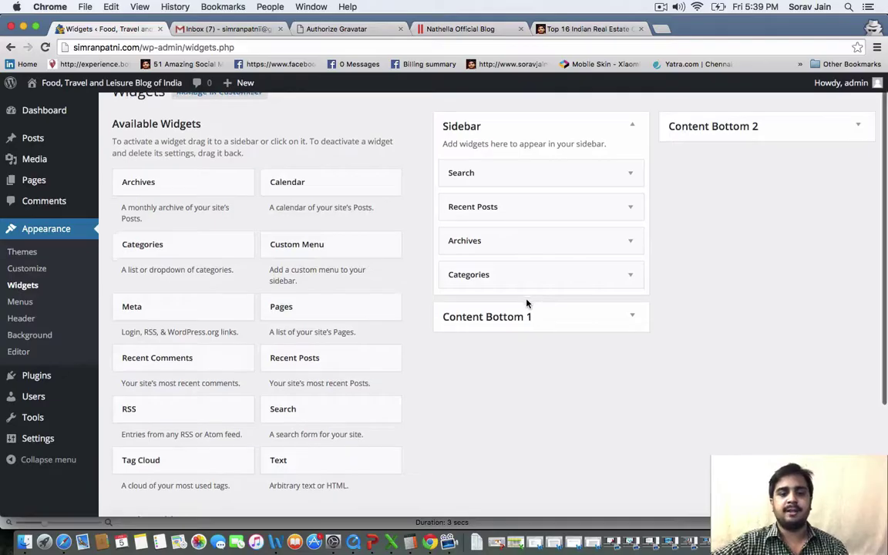
scroll(527, 303, down, 5)
scroll(527, 303, up, 6)
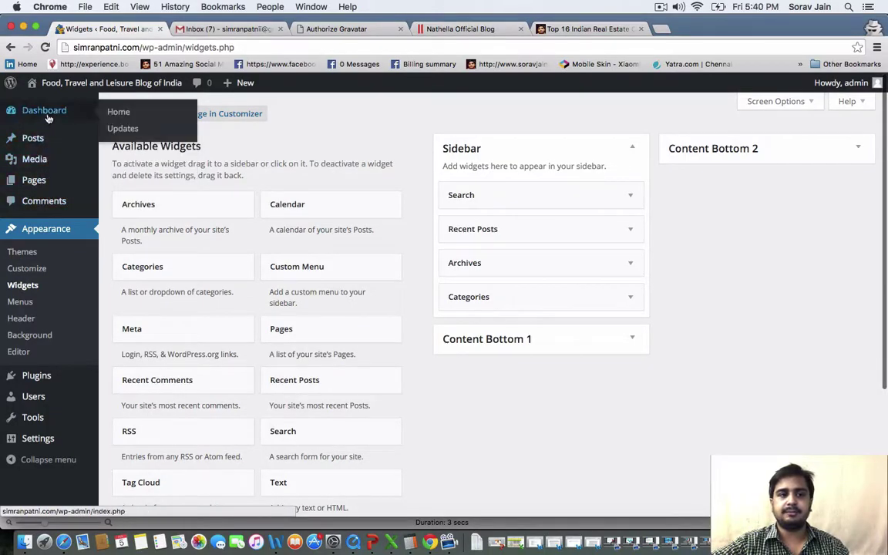
Create the Travel in India category on the Posts Categories page
mouse_move(45, 147)
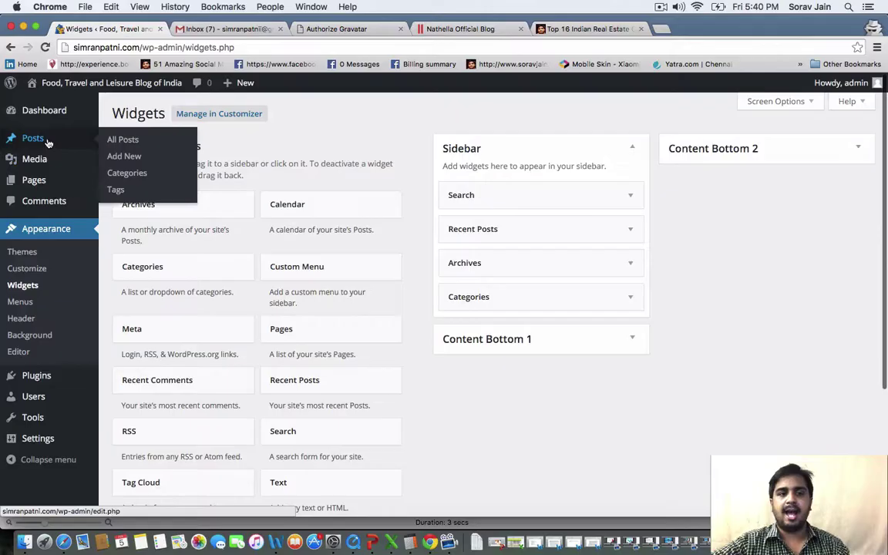
click(124, 174)
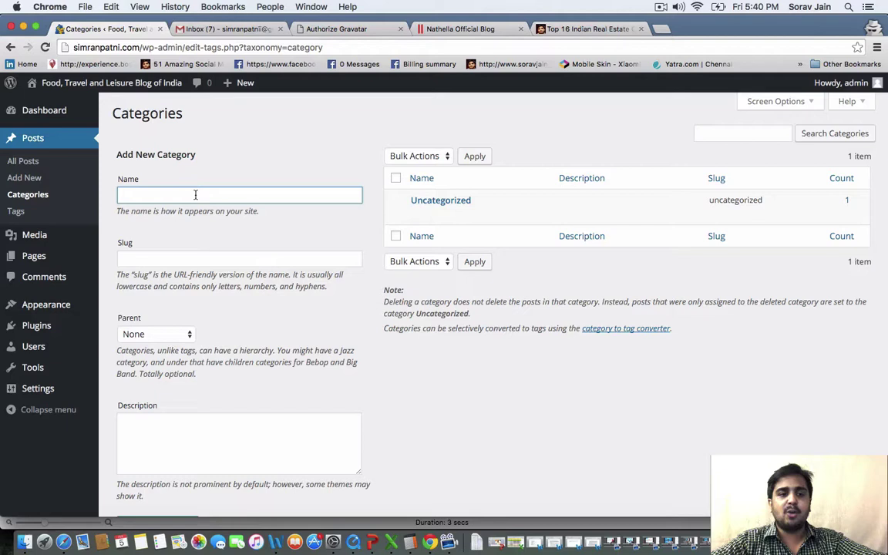
text(Travel in India)
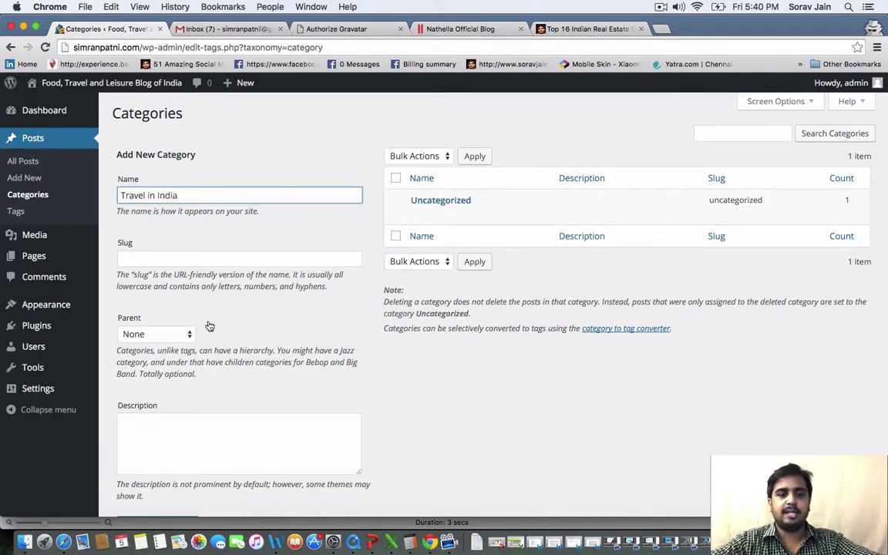
scroll(209, 326, down, 2)
click(159, 452)
Start the Travel in Chennai category by writing its description
scroll(279, 173, up, 1)
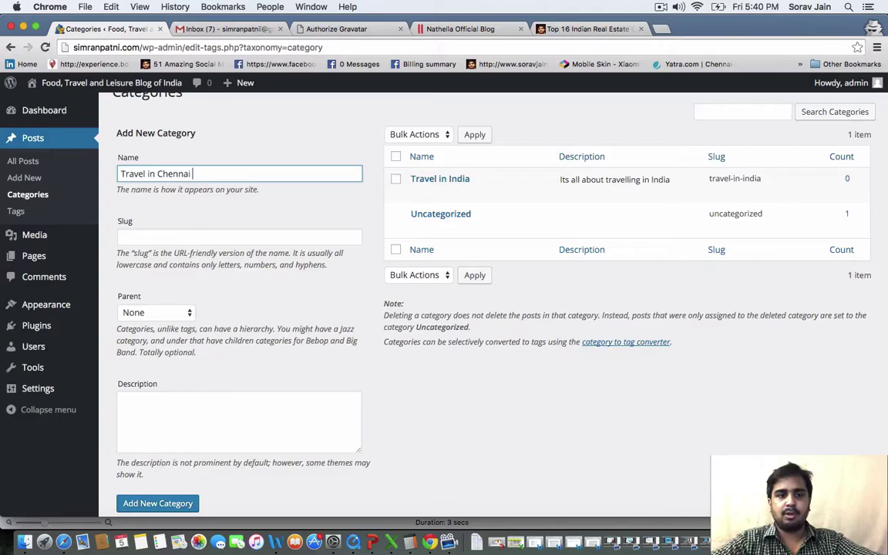
scroll(246, 324, down, 1)
click(236, 353)
text(Tra)
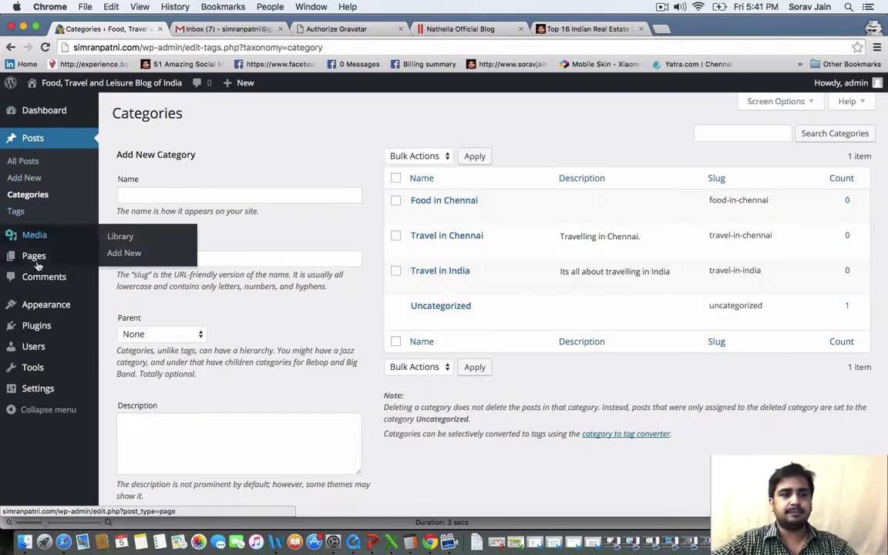
Search the theme directory for 'dazzling' and install the Dazzling theme
mouse_move(35, 310)
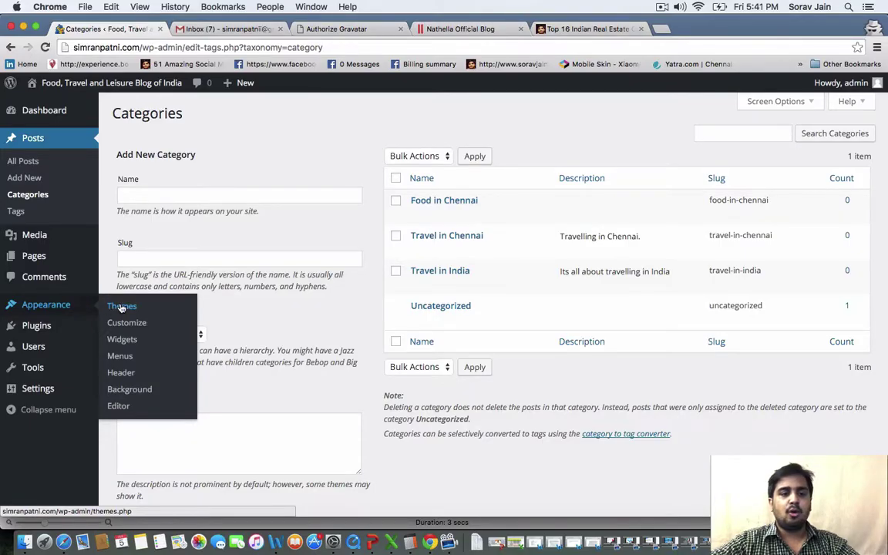
click(121, 307)
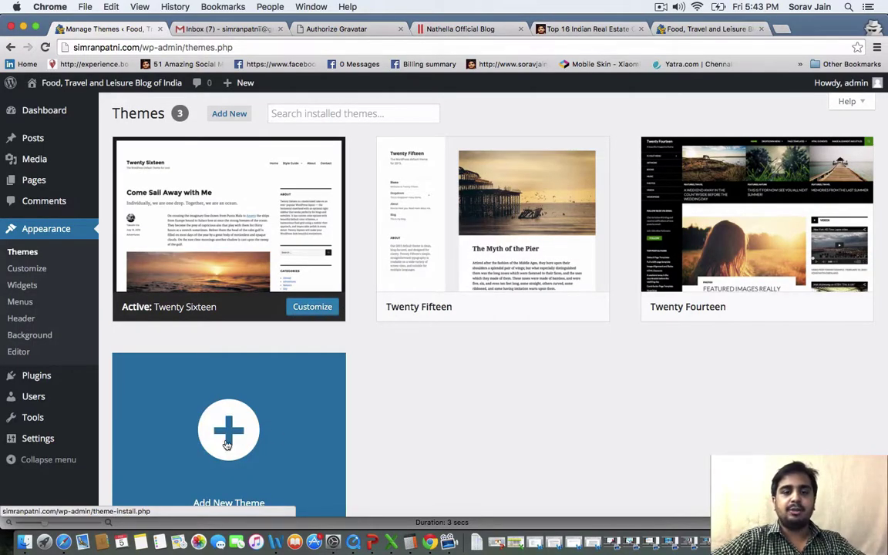
click(230, 440)
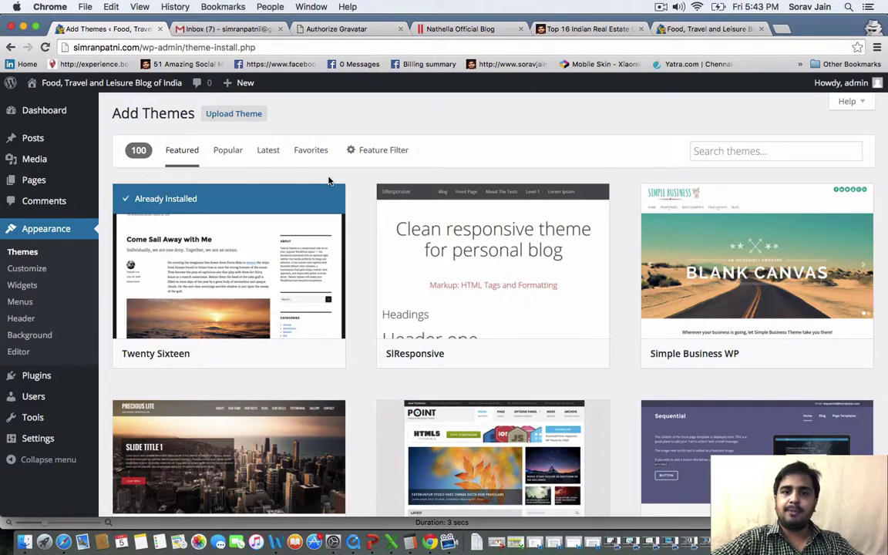
click(783, 157)
text(d)
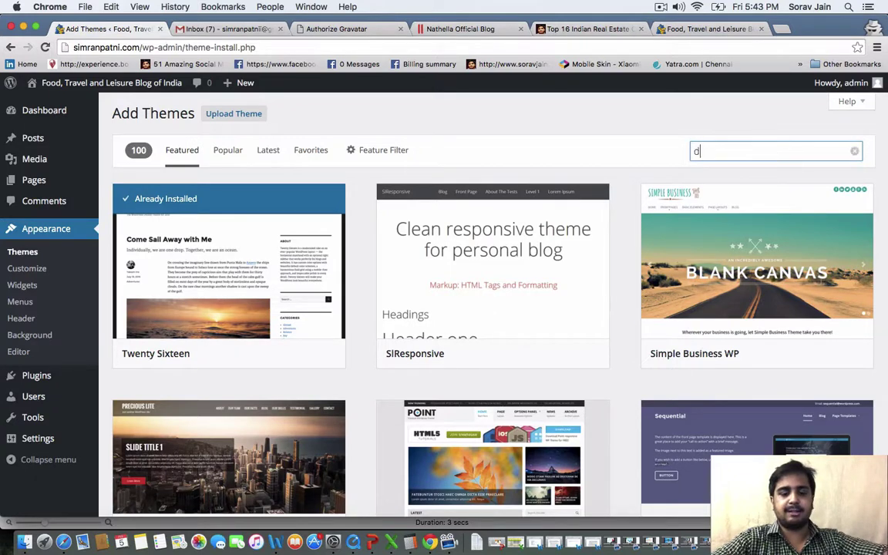
text(azzling)
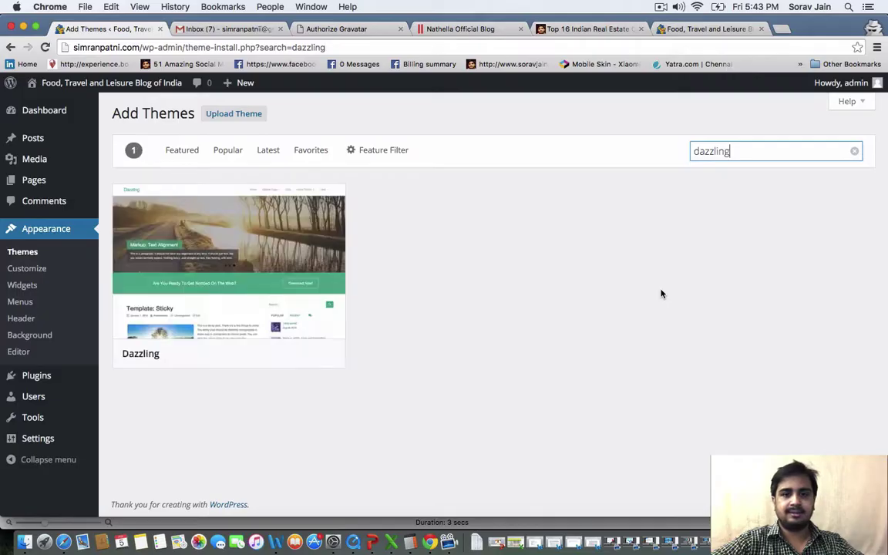
mouse_move(223, 264)
click(265, 352)
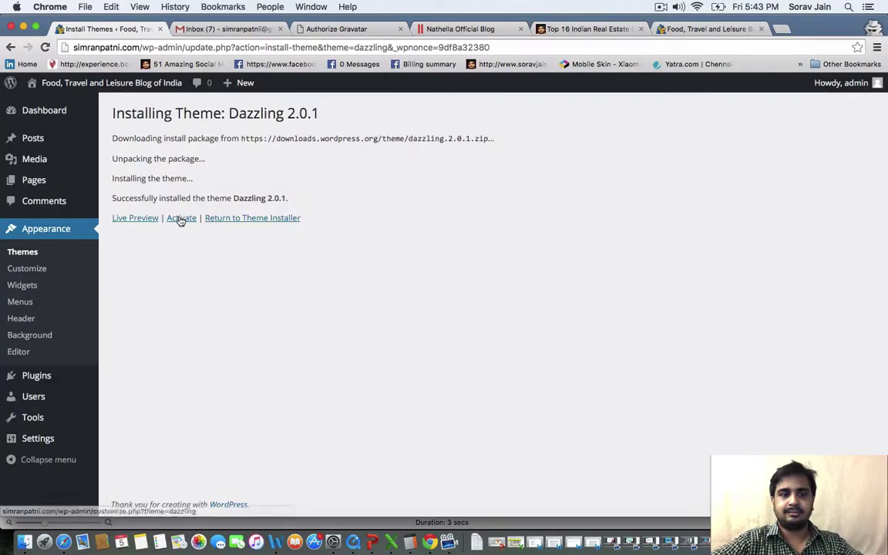
Activate Dazzling, reload the front page to preview it, and return to Permalink Settings
click(182, 218)
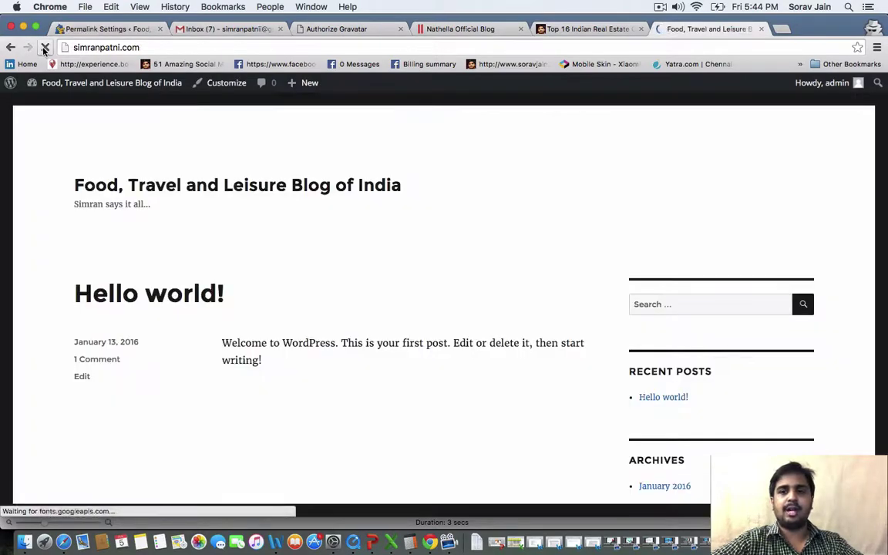
click(44, 47)
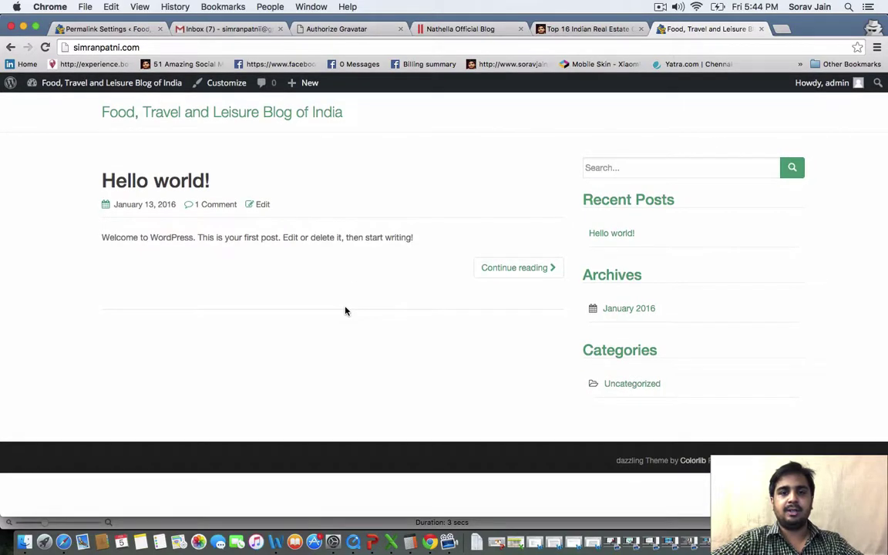
click(223, 29)
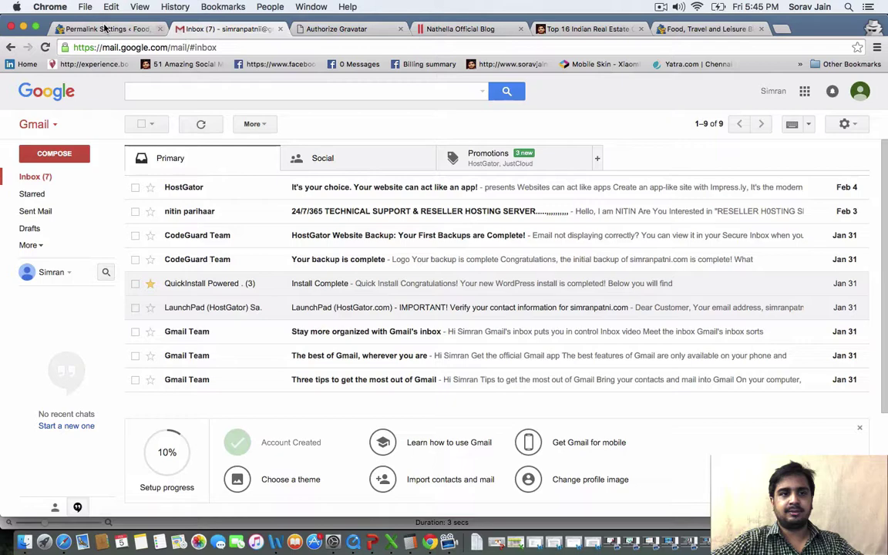
click(106, 29)
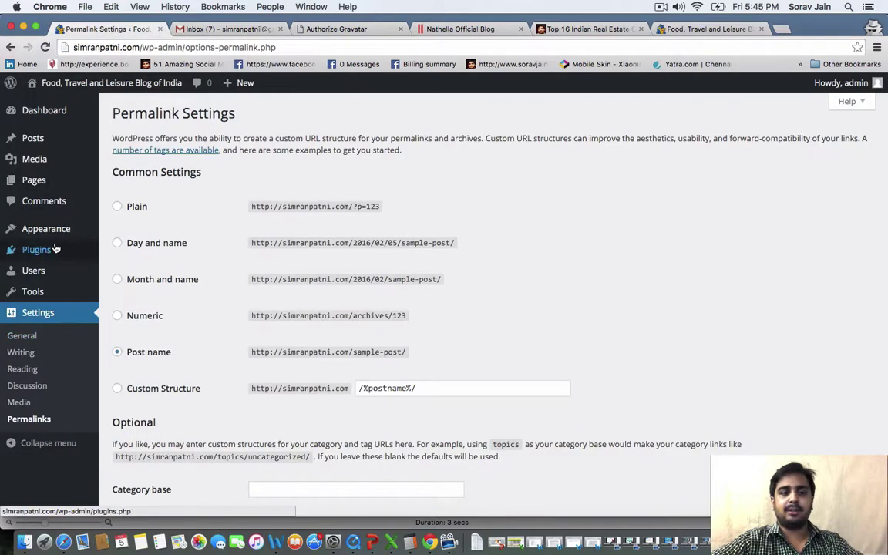
mouse_move(54, 256)
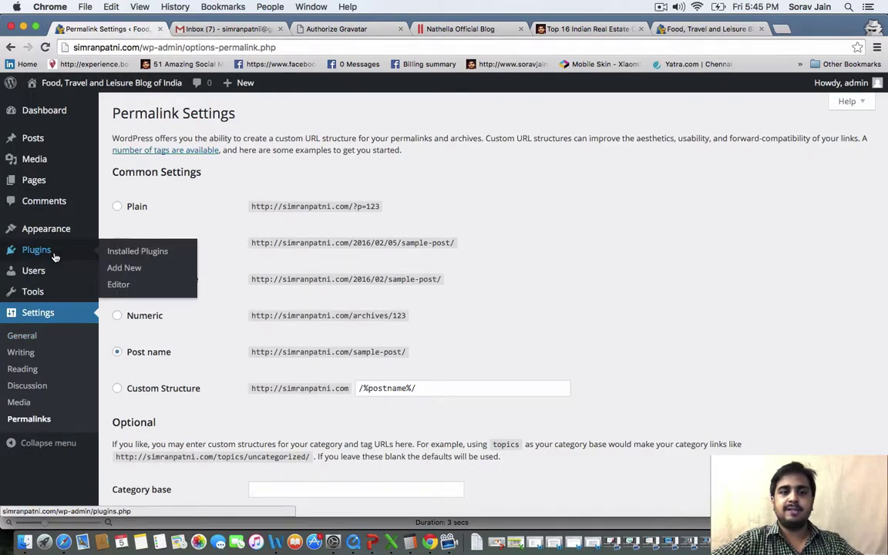
Search the plugin directory for Akismet and confirm it already shows as Installed
click(55, 257)
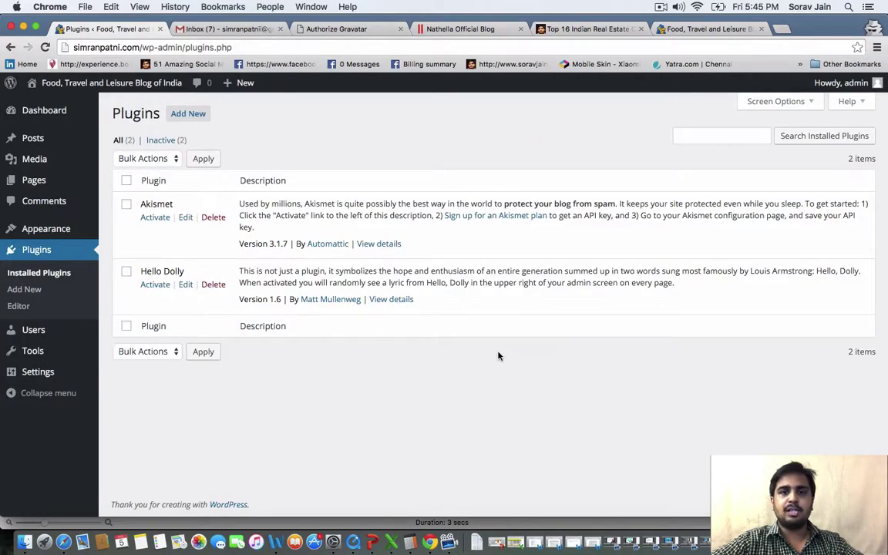
click(34, 290)
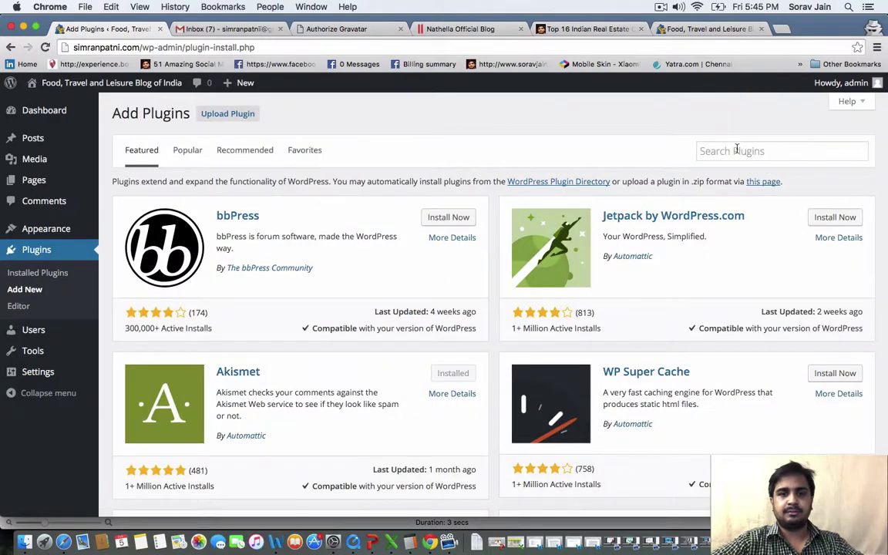
click(736, 149)
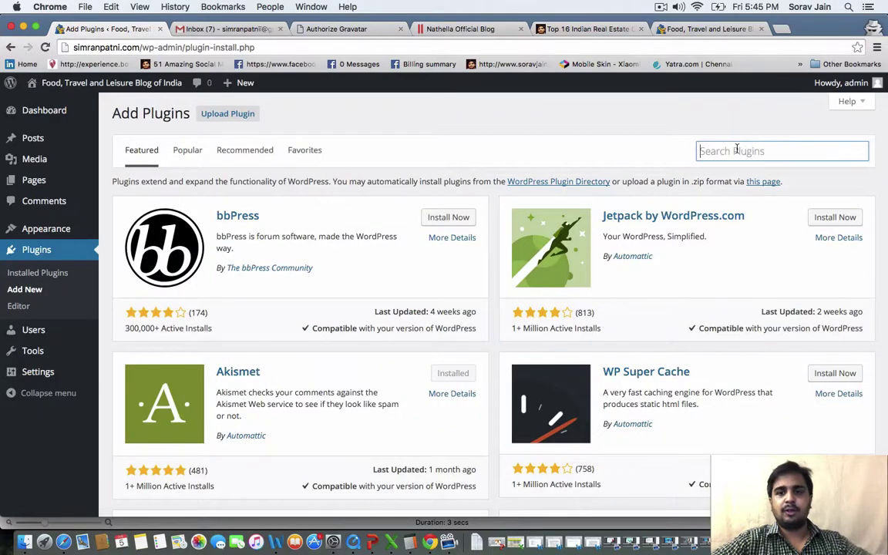
text(Ak)
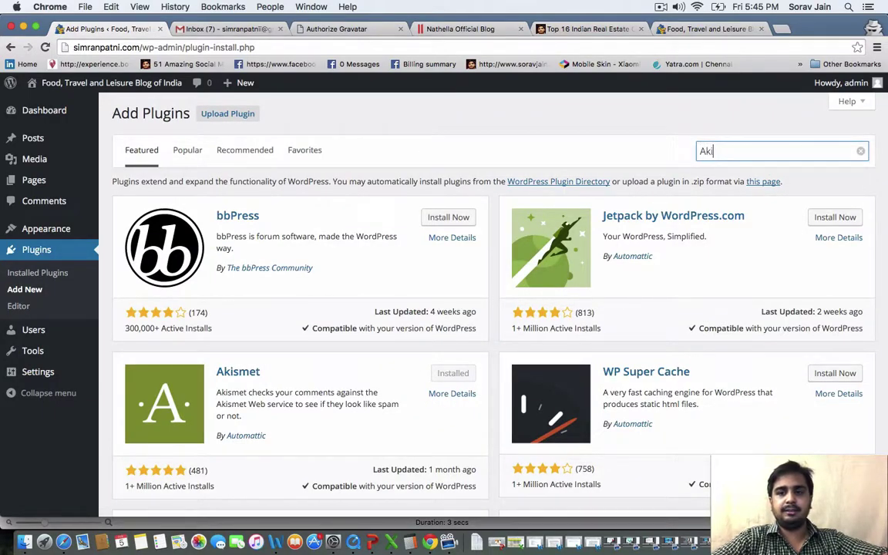
text(ismet)
key(Return)
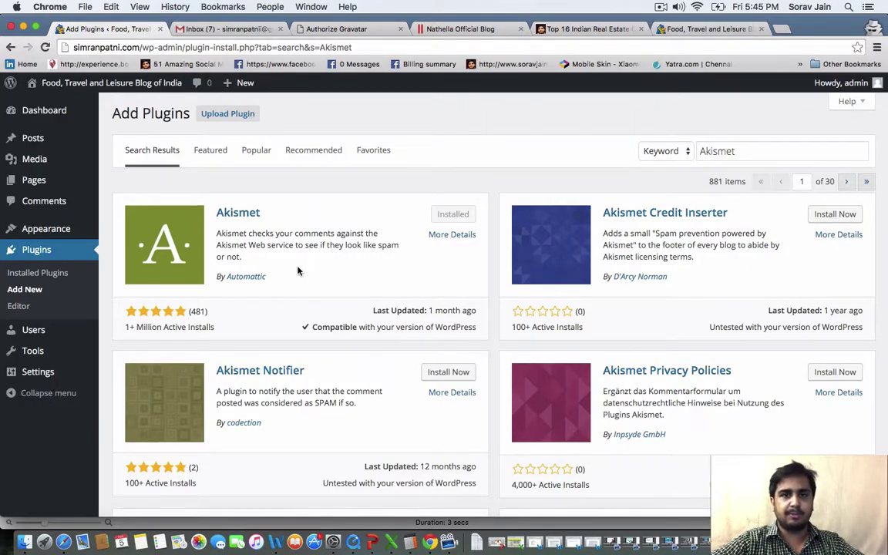
Search for 'SEO Ultimate', then install and activate the plugin
click(40, 276)
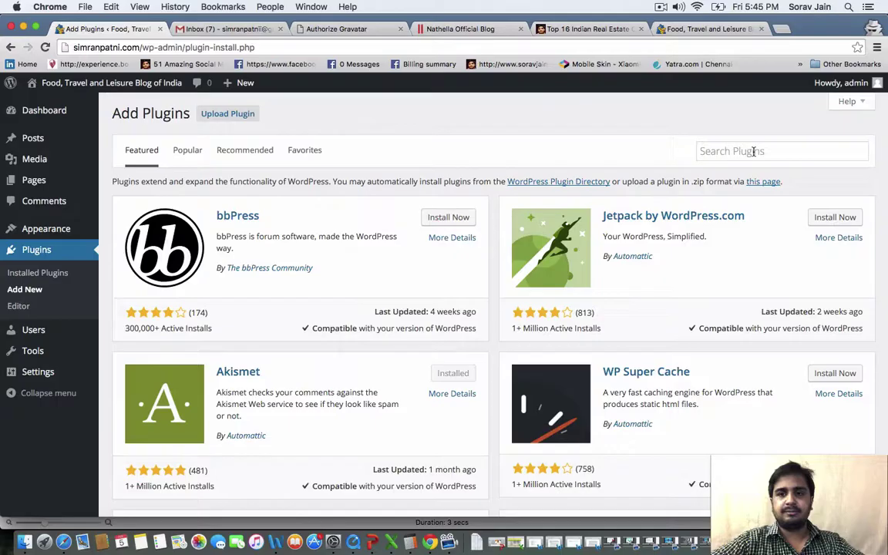
click(753, 152)
text(SEO)
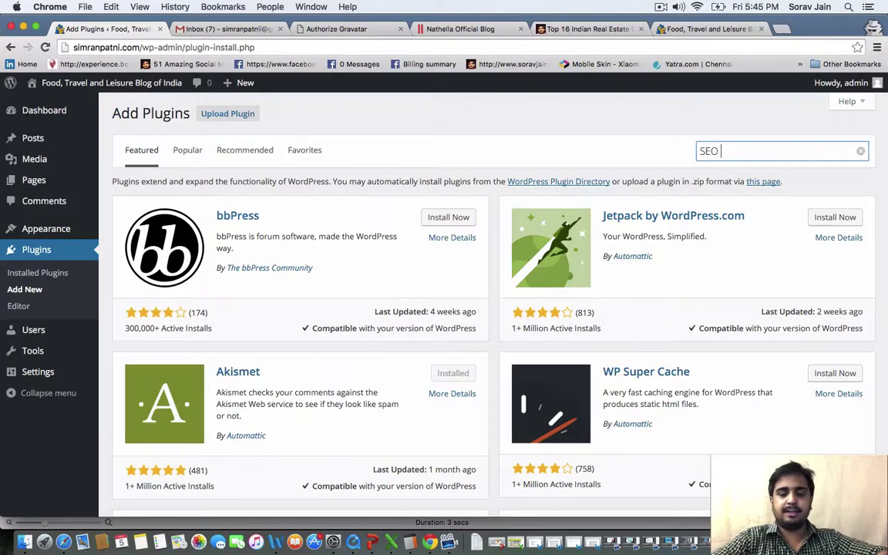
text( Ultimate)
key(Return)
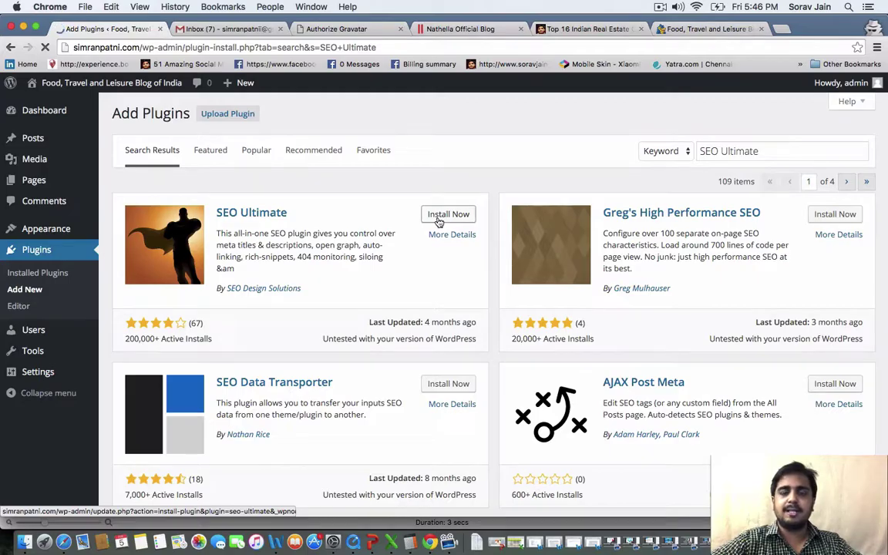
click(439, 222)
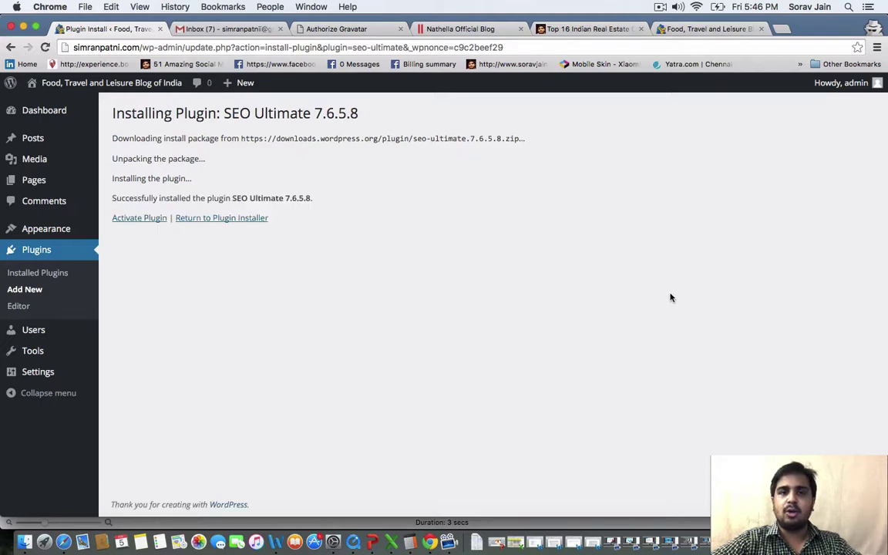
click(139, 219)
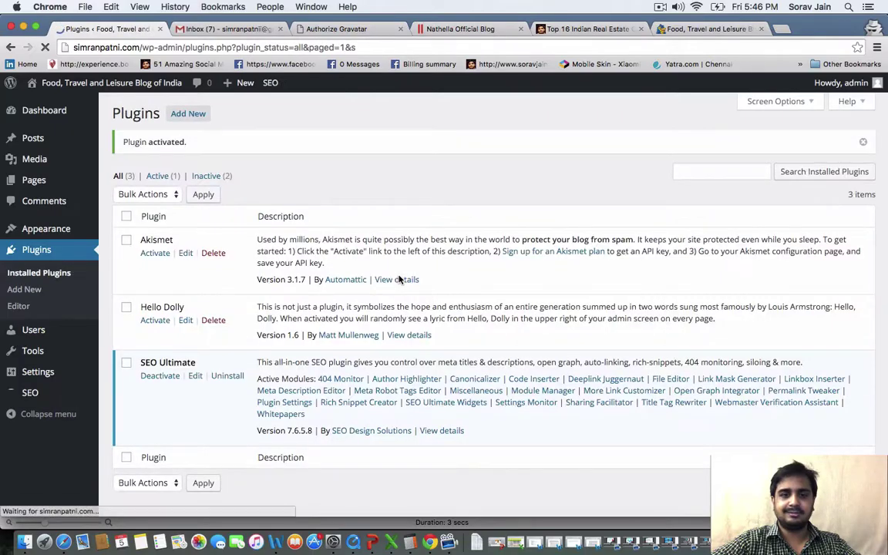
Find WP Limit Login Attempts by searching 'Login attempt', then install and activate it
click(411, 543)
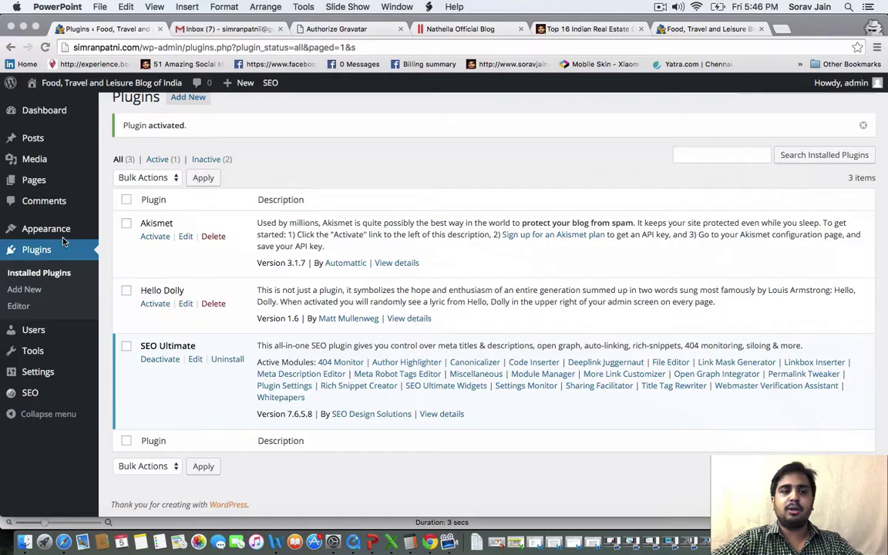
click(32, 295)
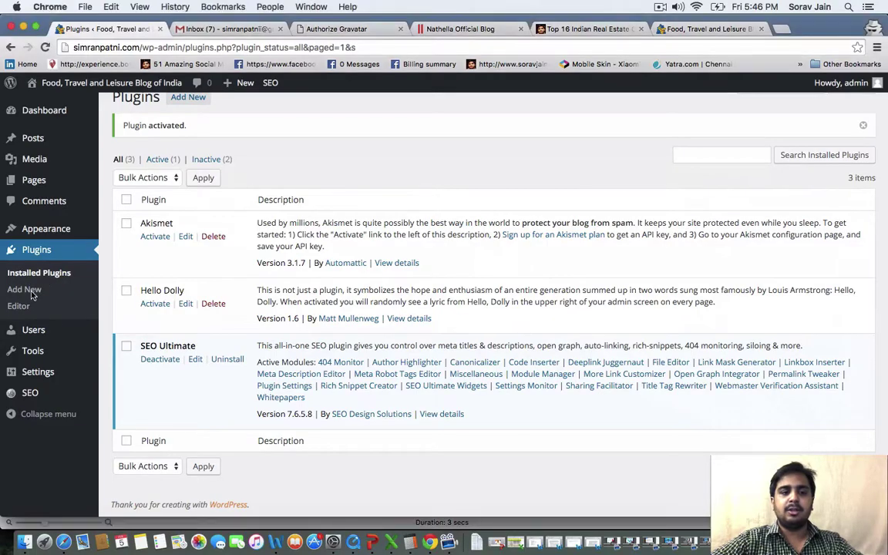
click(32, 291)
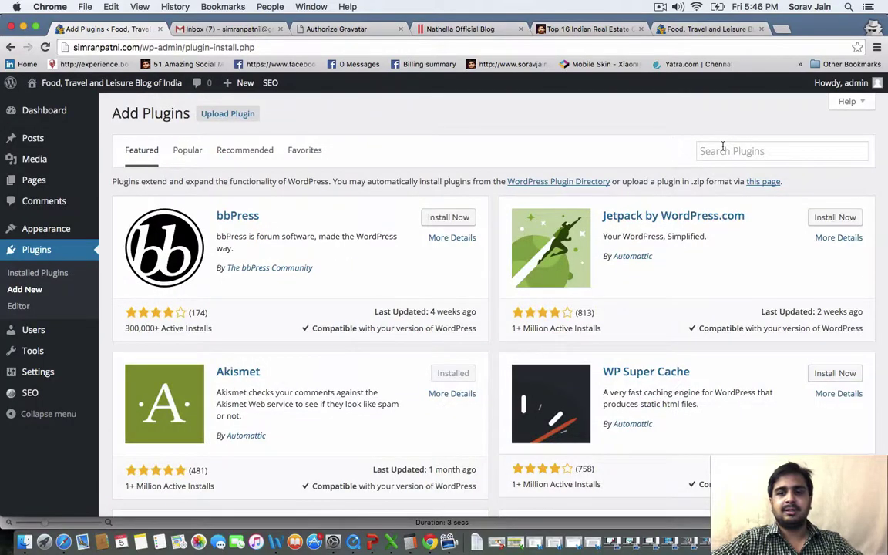
click(722, 149)
text(Login)
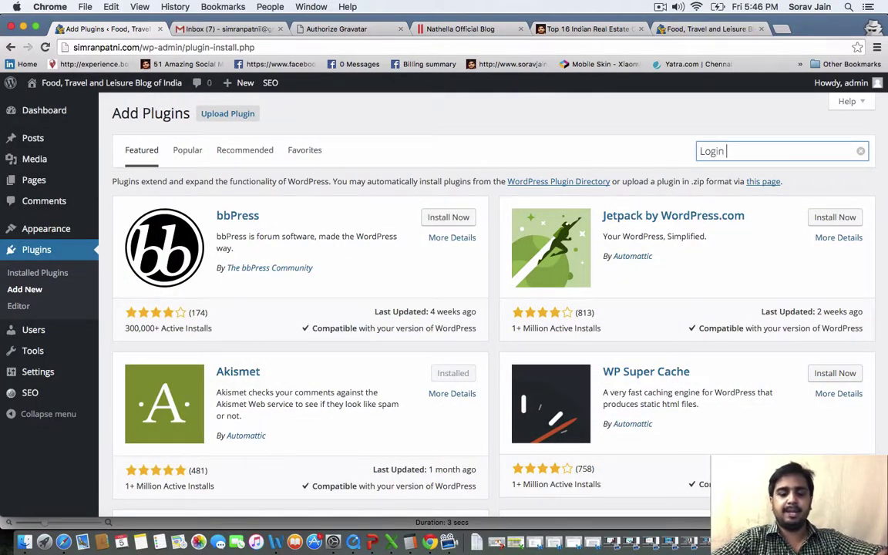
text( attem)
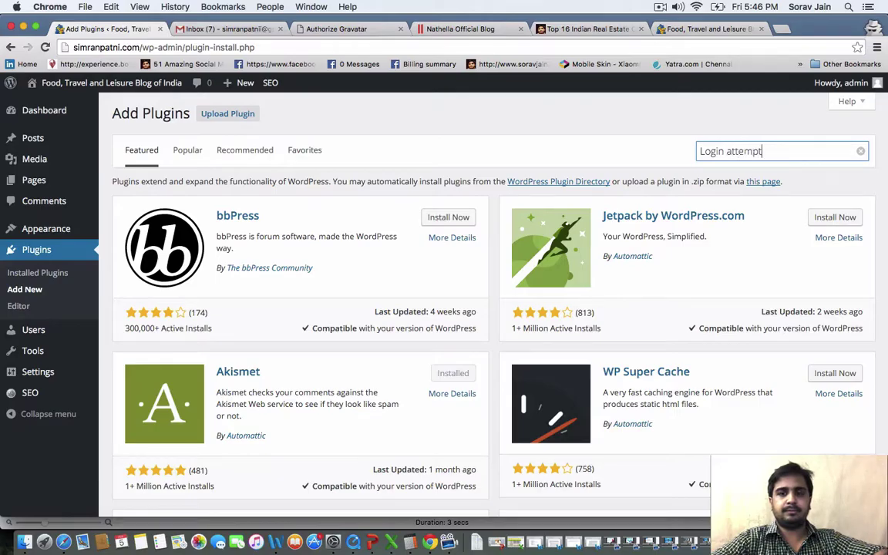
text(pt)
key(Return)
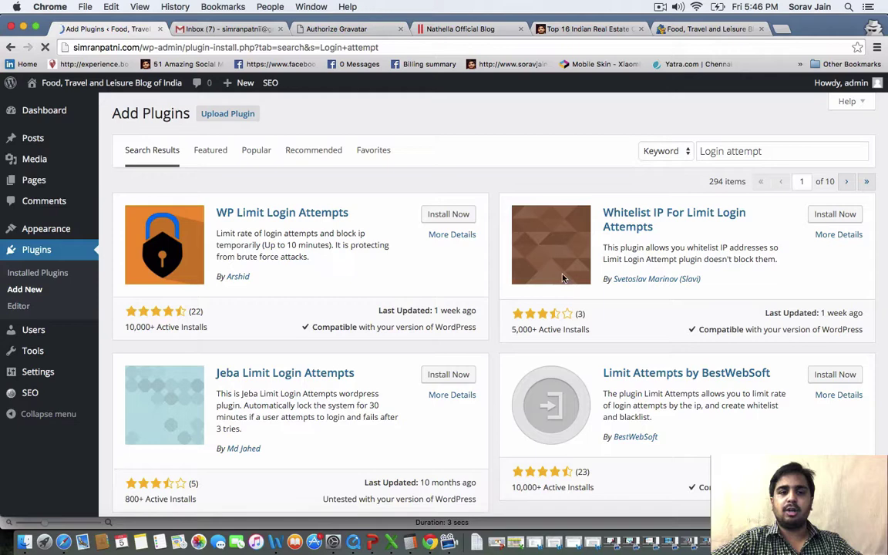
click(451, 214)
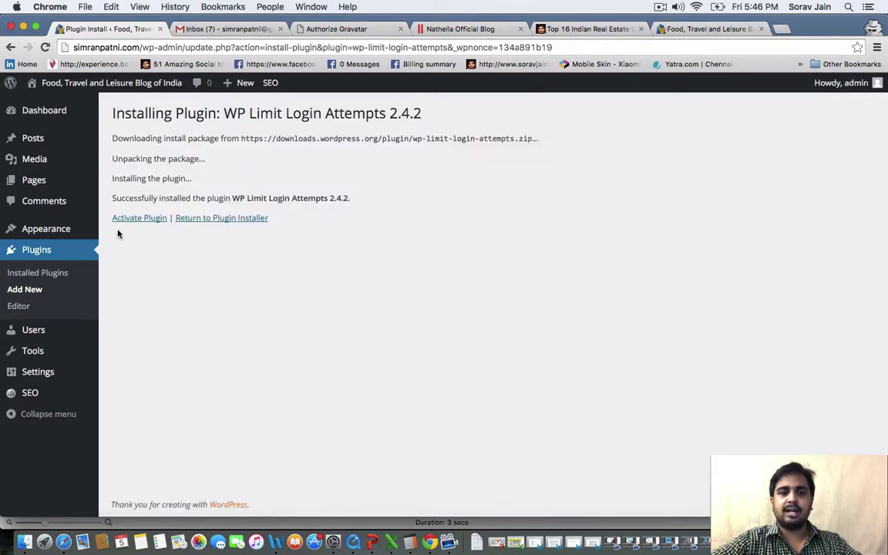
click(137, 219)
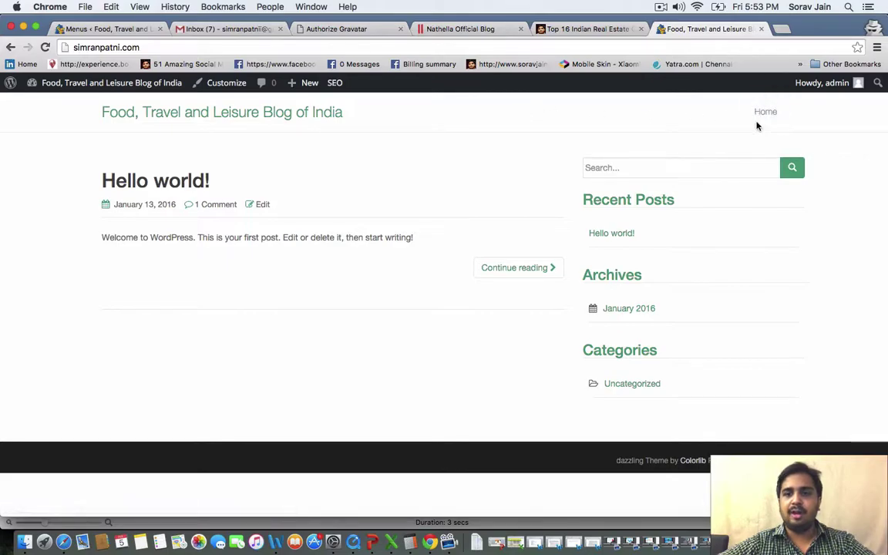
Create an empty page titled 'About Us' and publish it
click(99, 31)
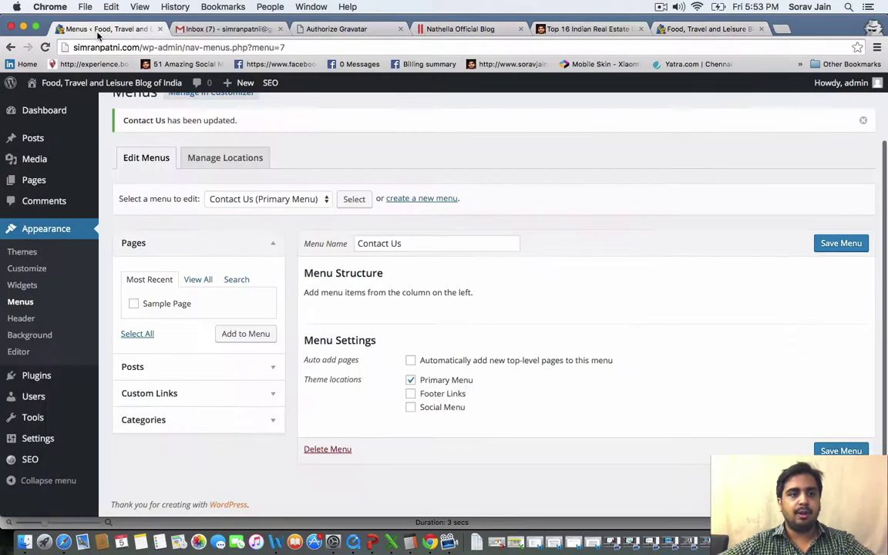
mouse_move(46, 183)
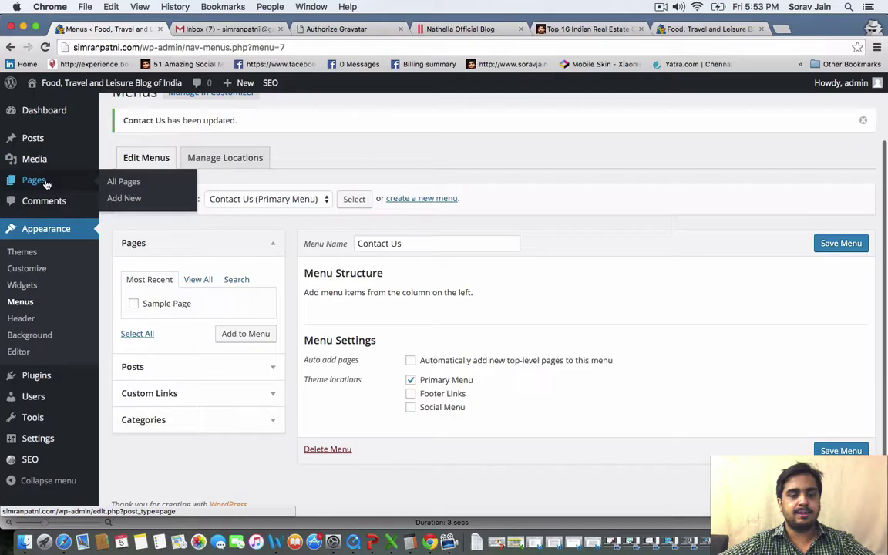
click(126, 198)
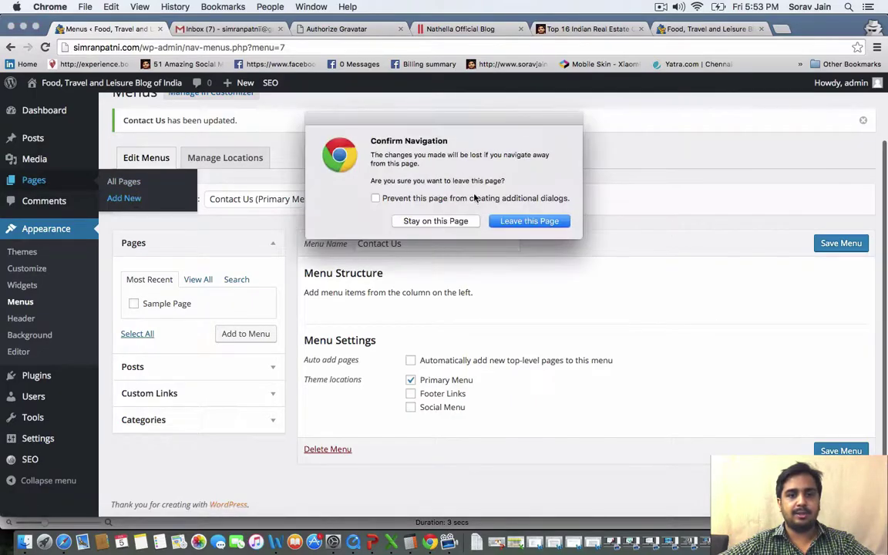
click(515, 221)
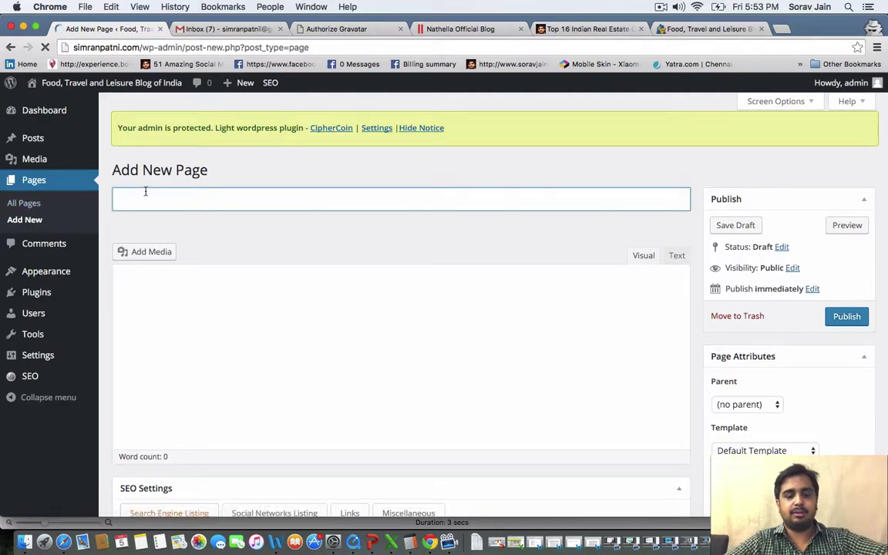
text(a)
key(BackSpace)
text(About Us)
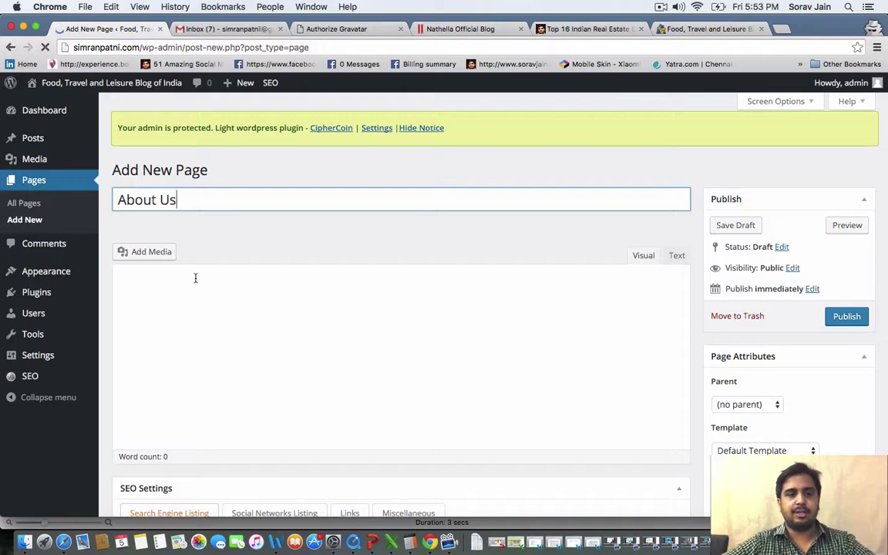
click(252, 330)
scroll(458, 331, down, 10)
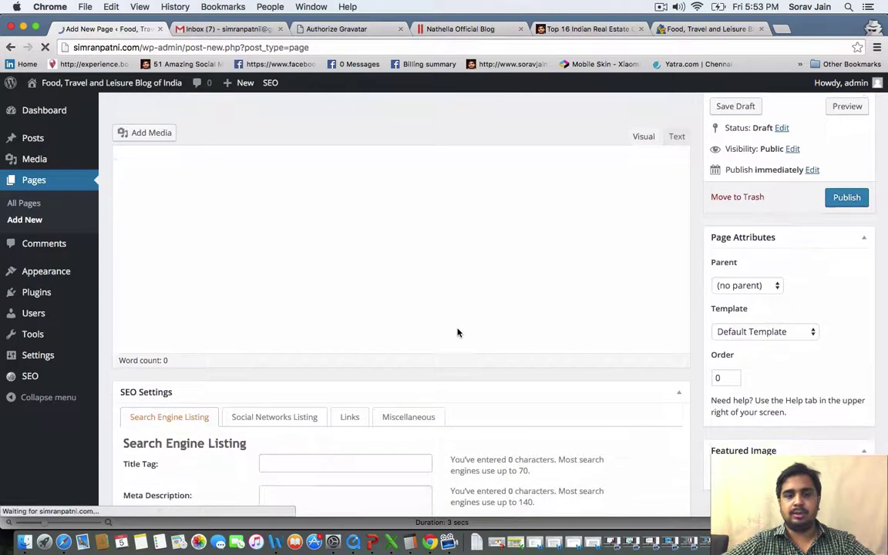
scroll(458, 331, up, 10)
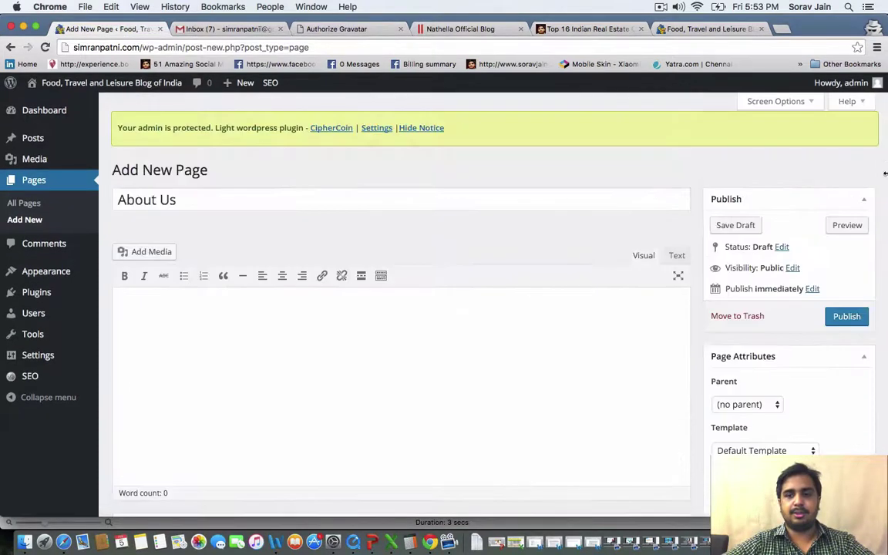
click(843, 316)
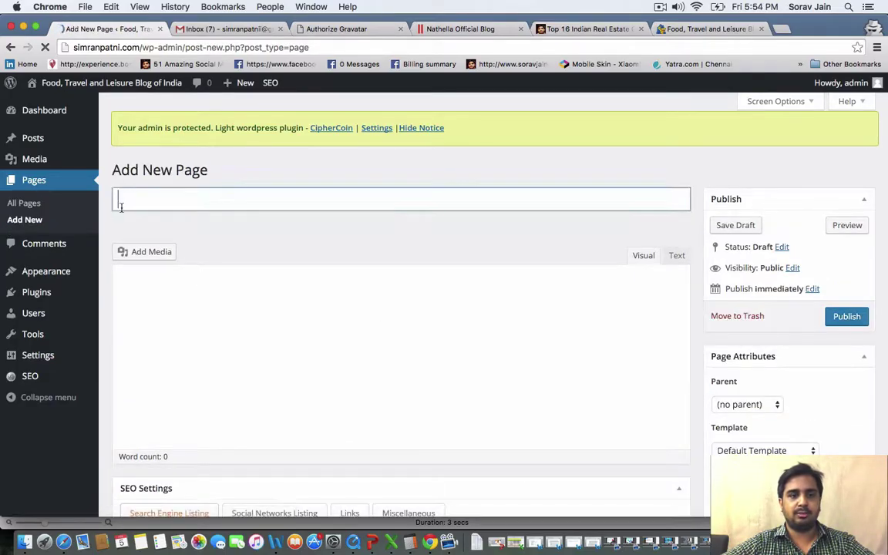
Publish empty pages titled Contact Us, Books and Buy My Products, then view the live site
text(Contact Us)
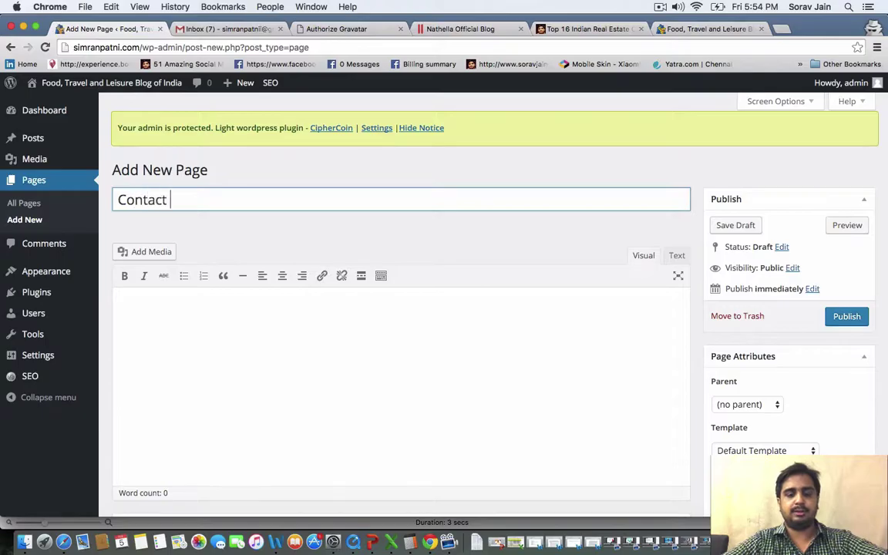
click(844, 319)
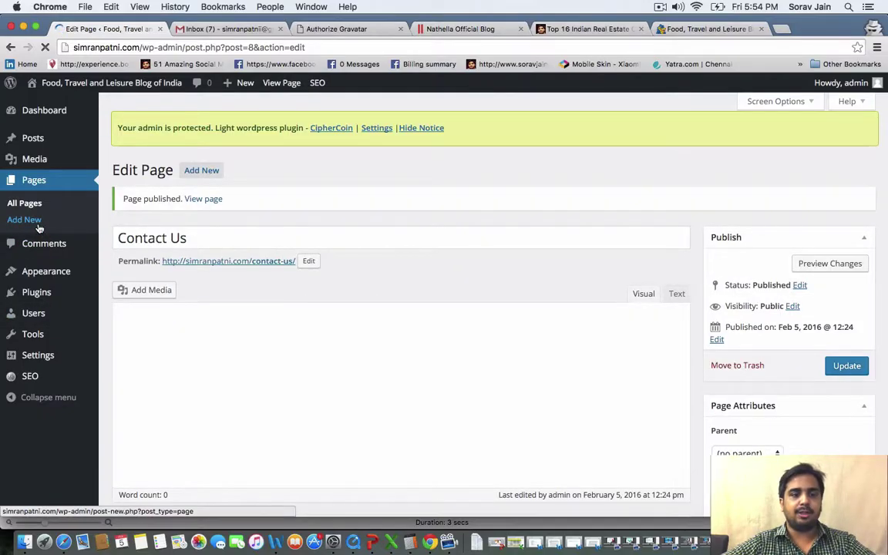
click(38, 226)
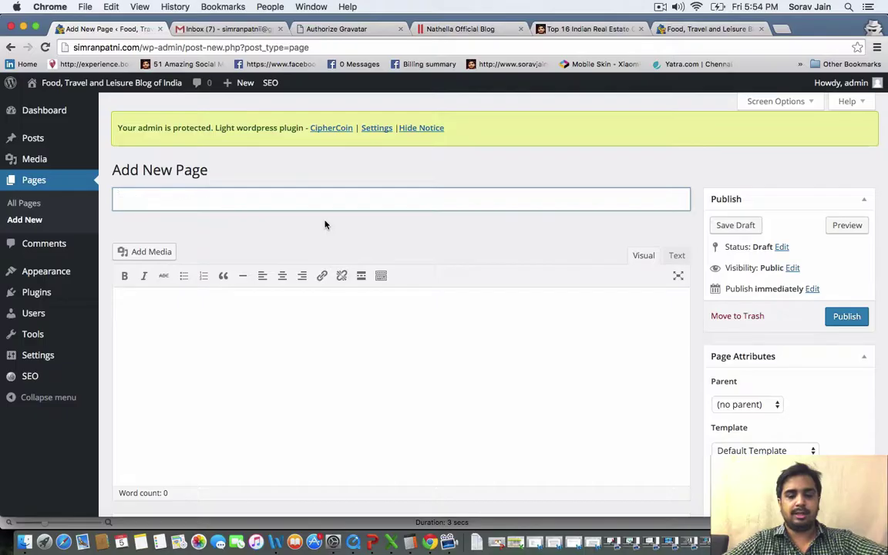
text(Books)
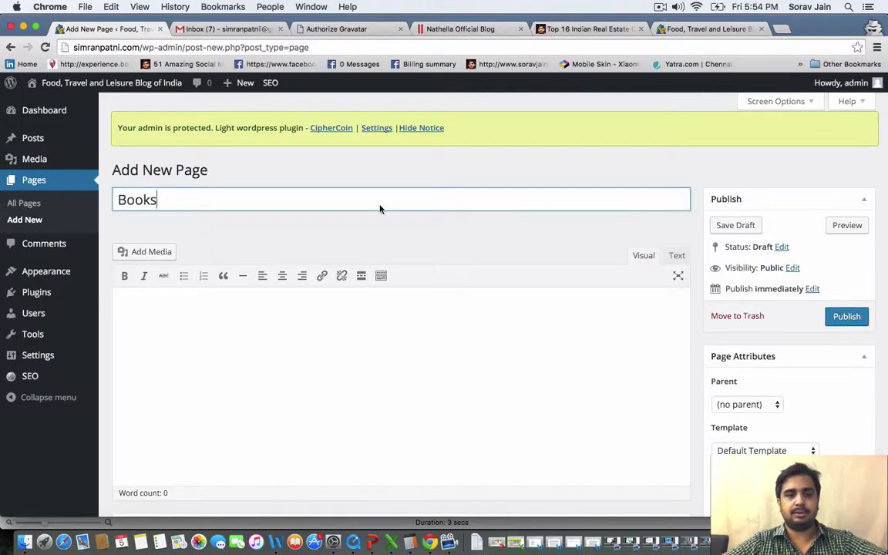
click(846, 320)
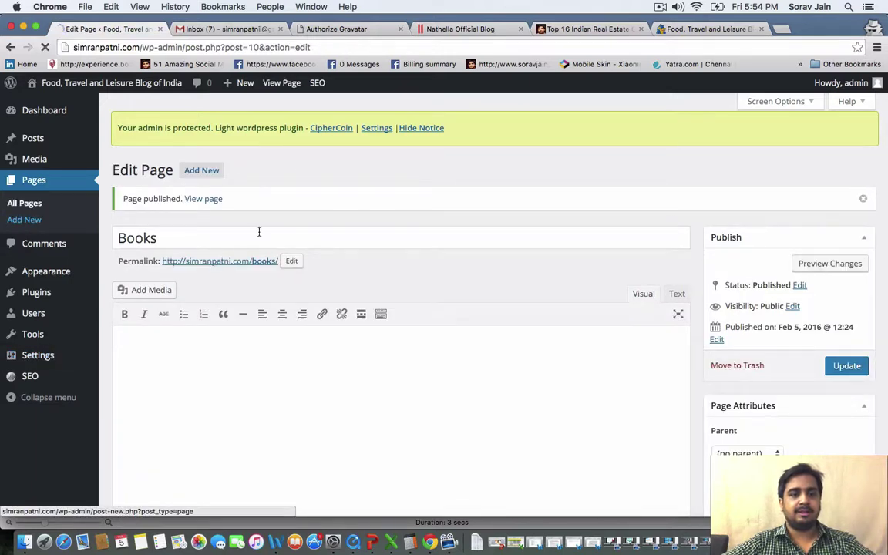
click(24, 221)
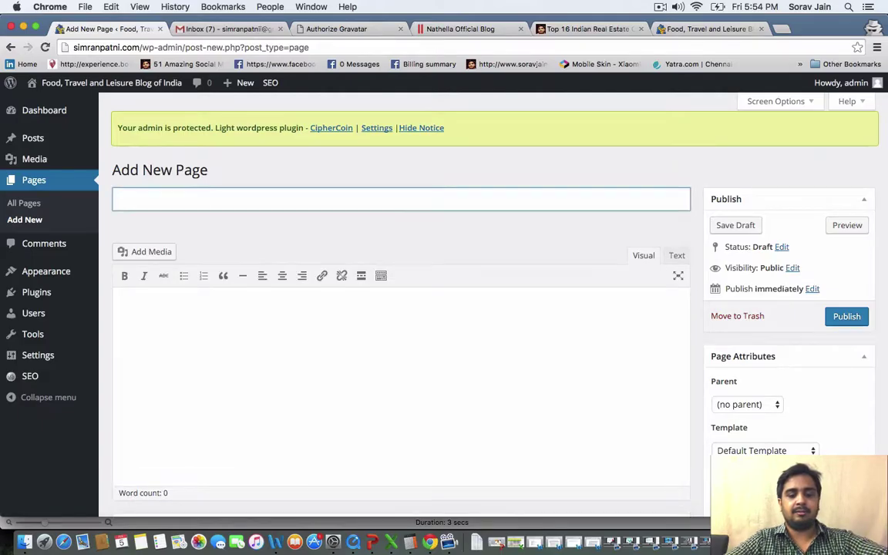
text(Buy My Products)
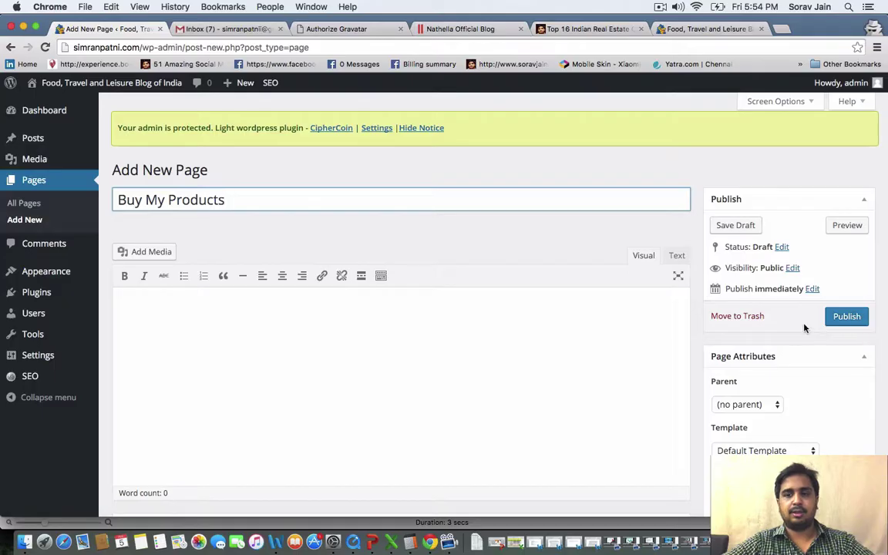
click(847, 316)
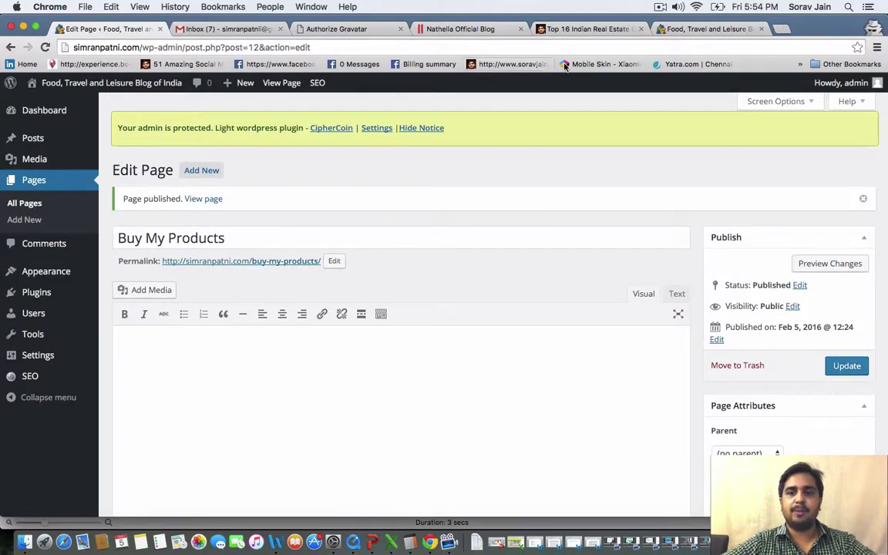
click(706, 28)
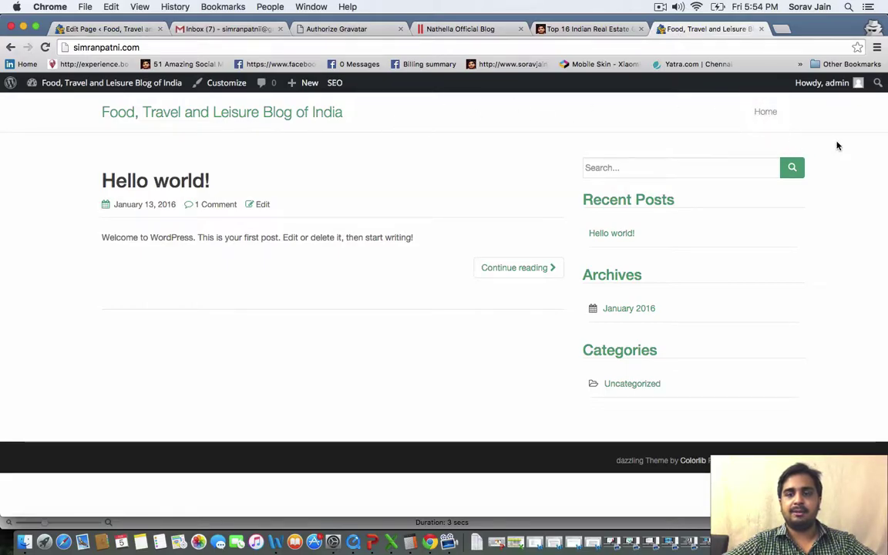
Put Buy My Products, Books, Contact Us and About Us beneath Home in the primary menu and save
click(108, 29)
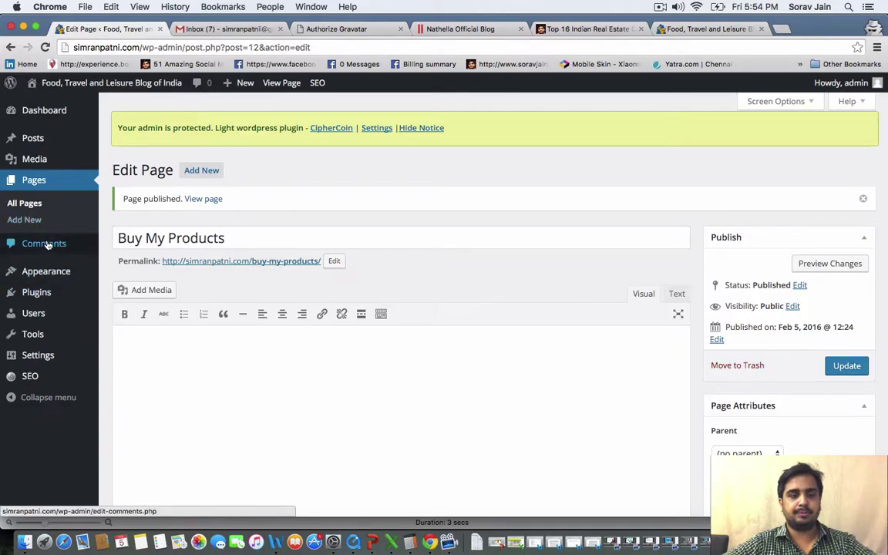
mouse_move(47, 275)
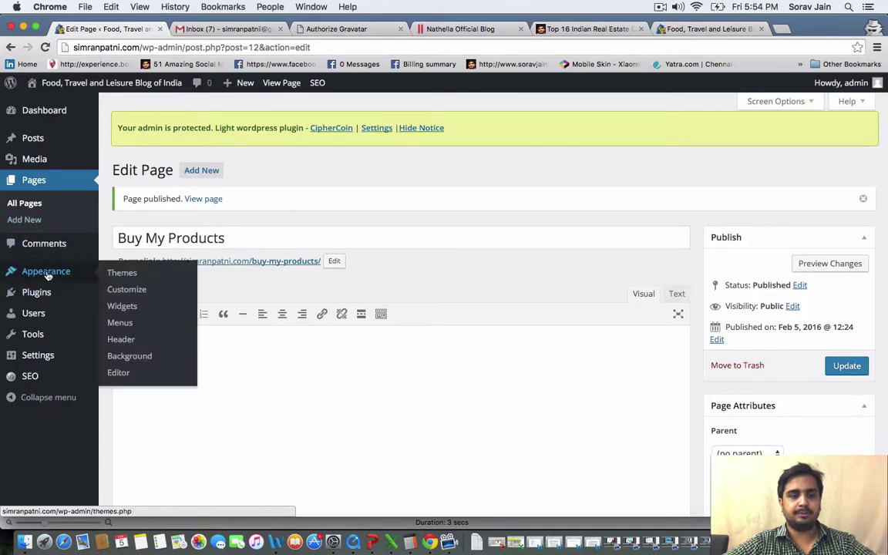
click(145, 323)
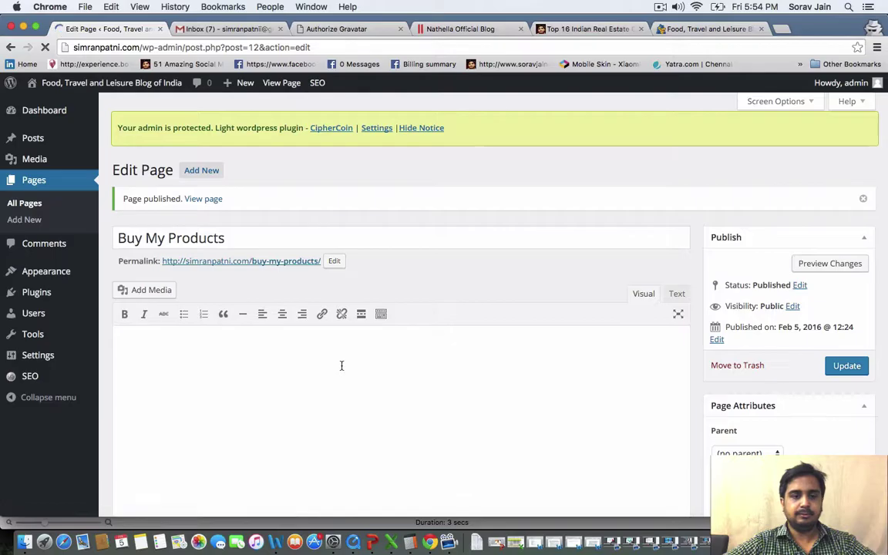
scroll(174, 351, down, 2)
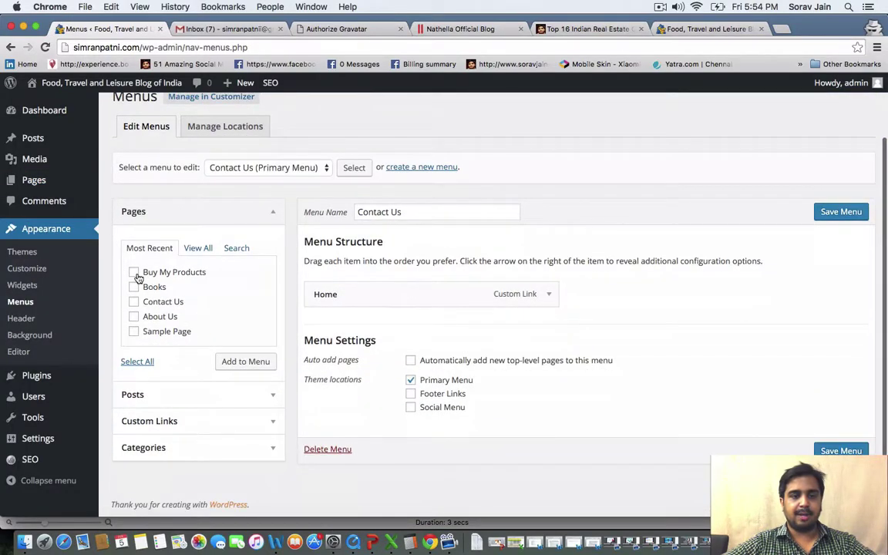
click(134, 273)
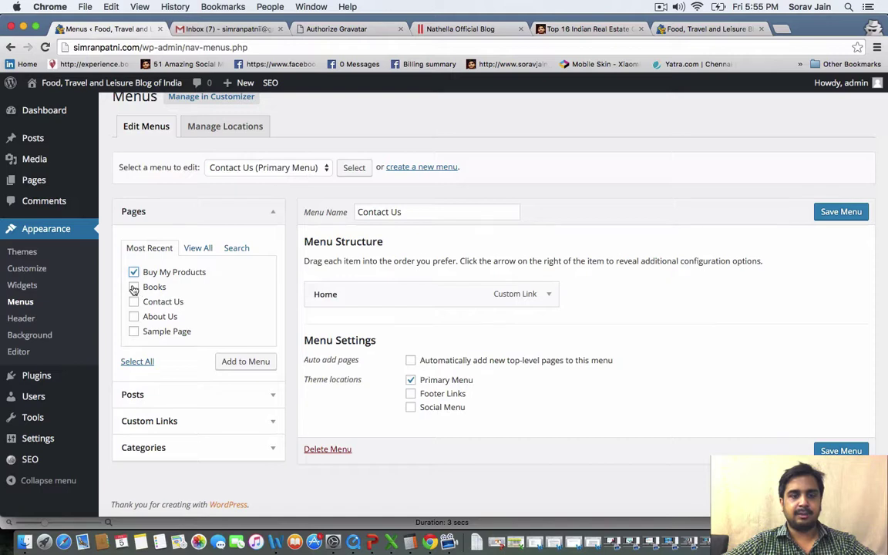
click(134, 287)
click(133, 303)
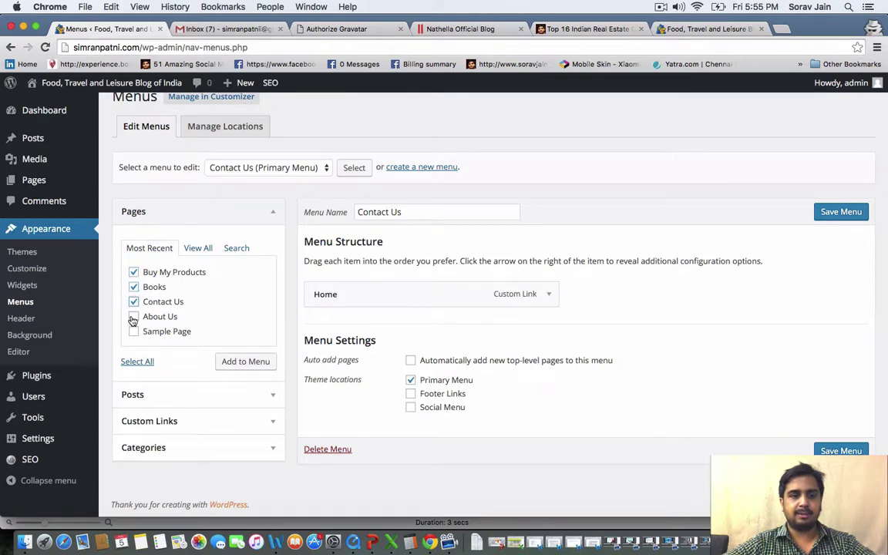
click(134, 317)
click(260, 364)
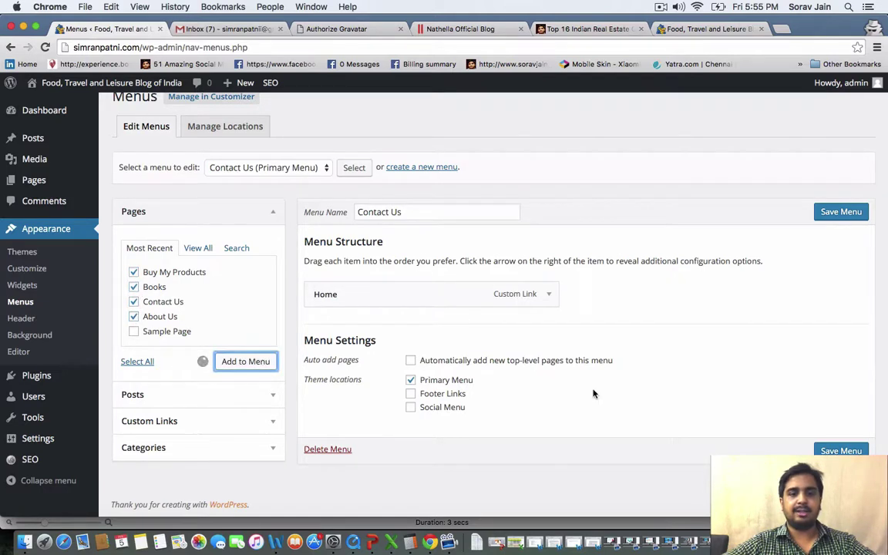
click(848, 212)
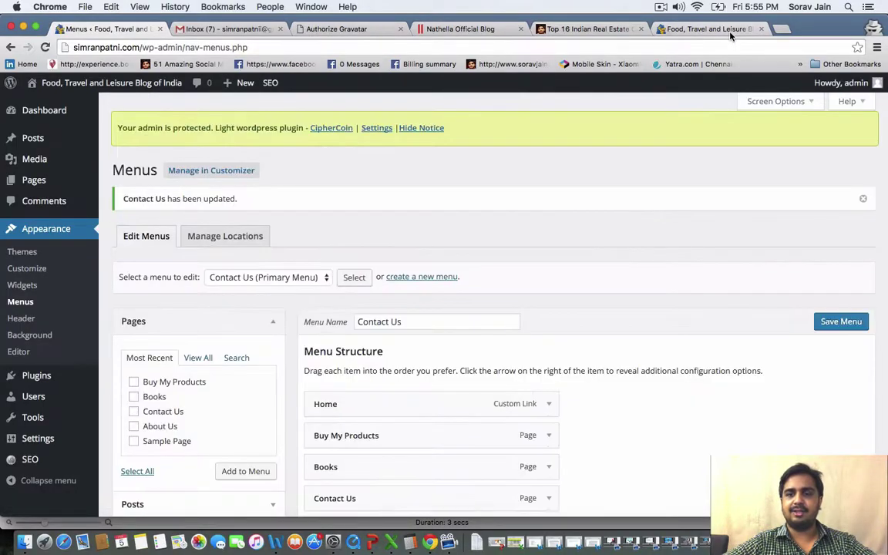
Reload the live blog to check the new menu links, then go back to the Menus editor
click(731, 31)
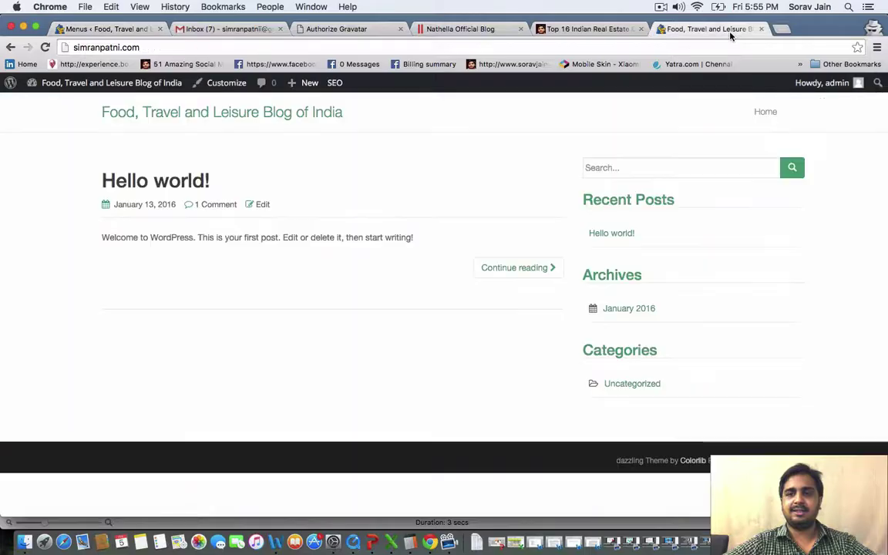
click(45, 47)
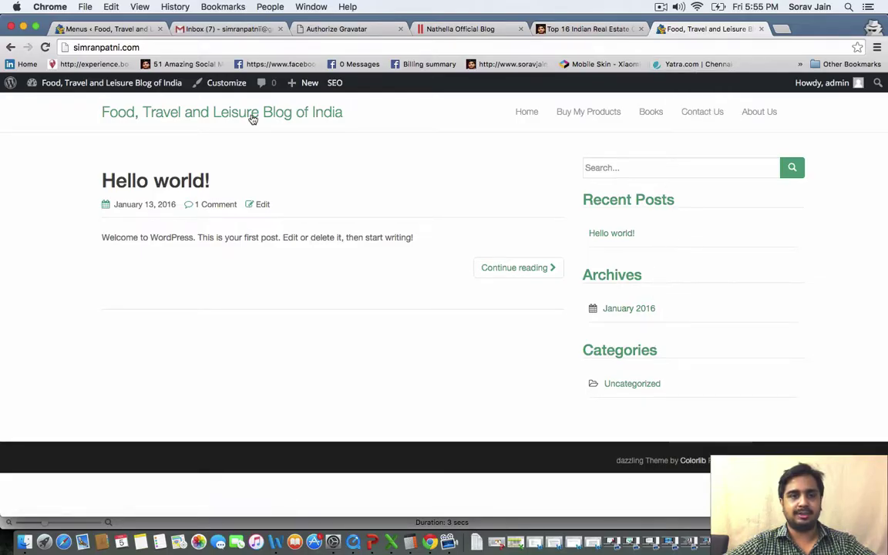
click(136, 34)
Review the site title and tagline in General Settings, then scroll down to the date and time formats
mouse_move(43, 113)
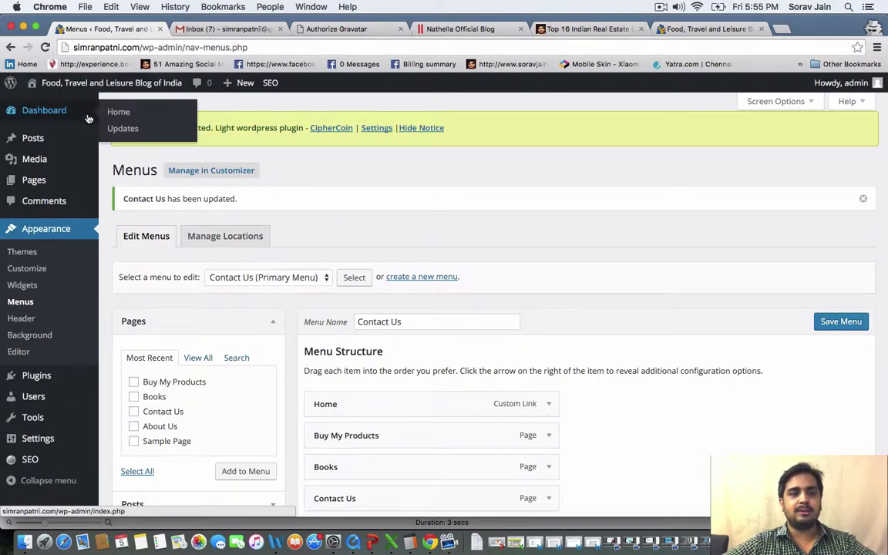
mouse_move(39, 442)
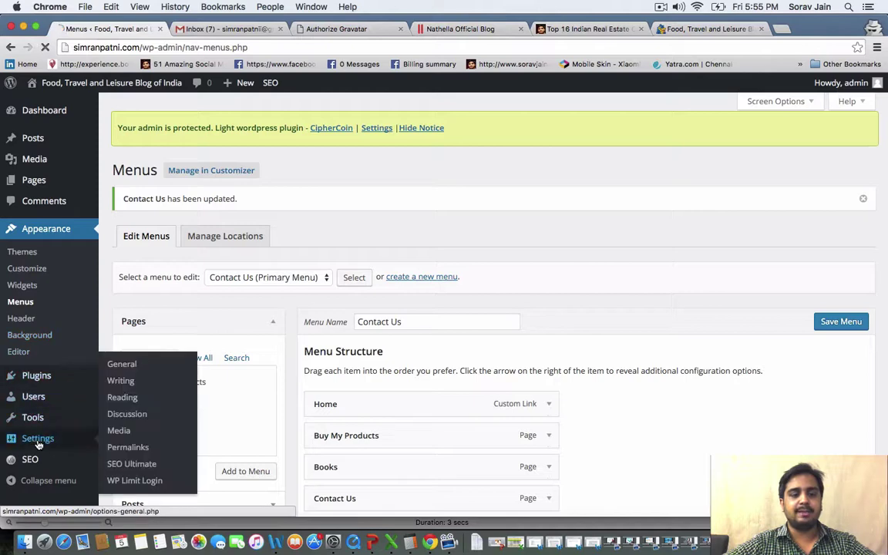
click(123, 365)
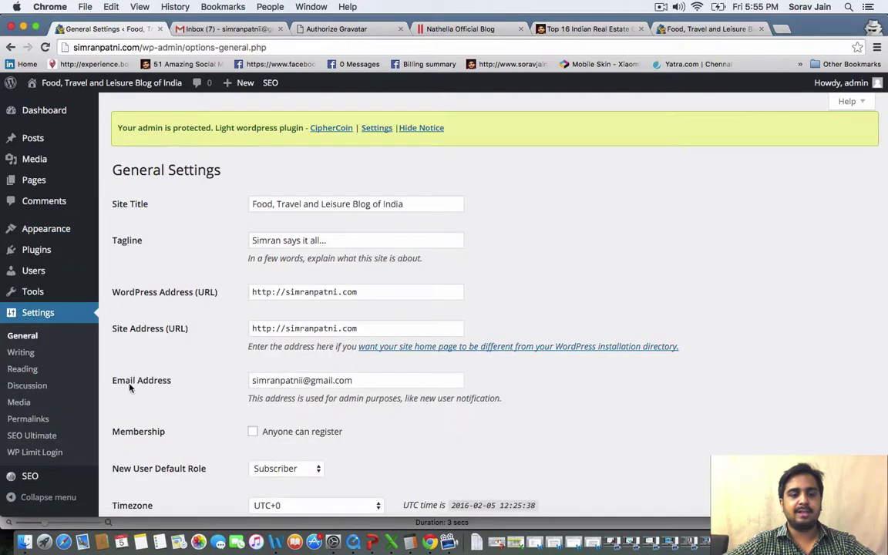
click(298, 204)
click(300, 239)
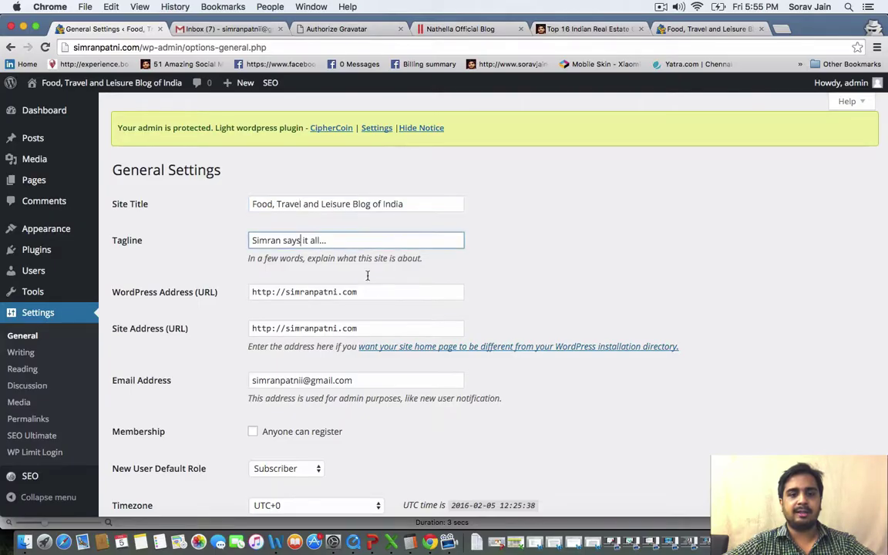
scroll(378, 291, down, 3)
scroll(378, 291, down, 7)
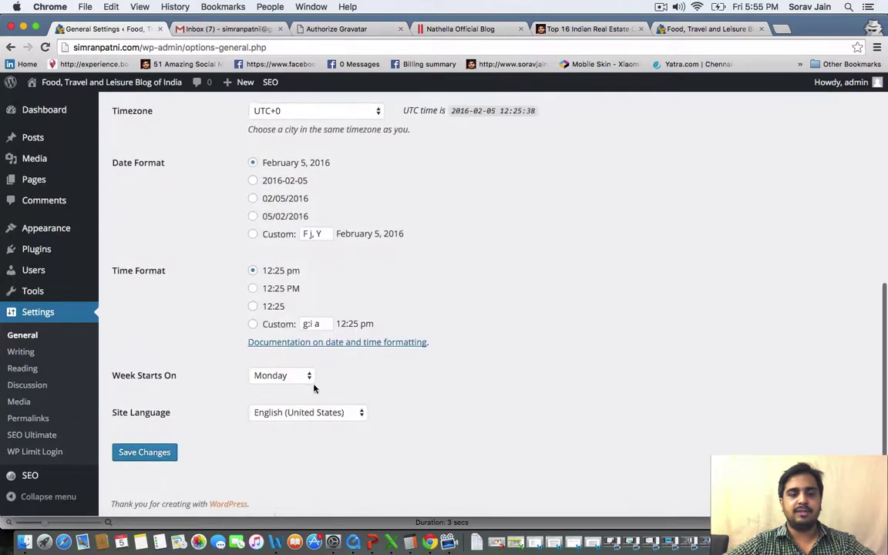
Keep latest posts on the front page with 5 posts per blog page and save the Reading Settings
click(22, 368)
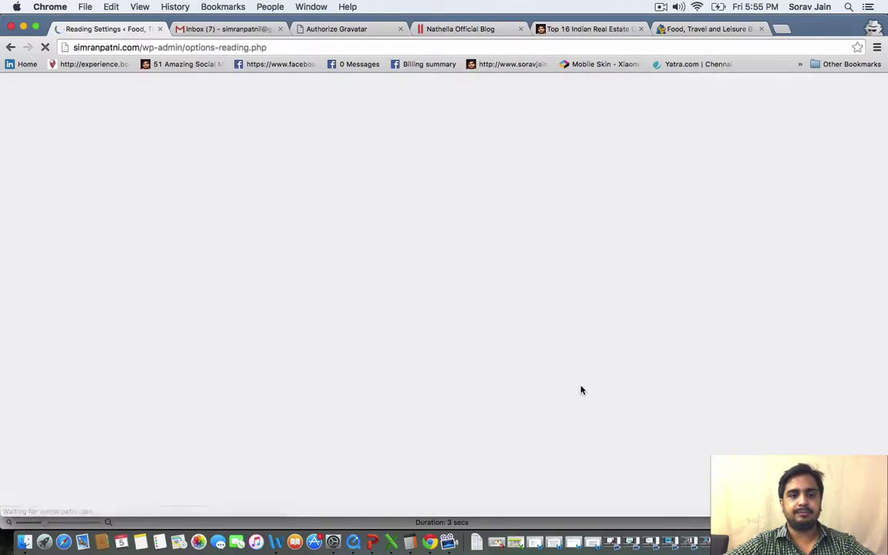
scroll(581, 390, down, 2)
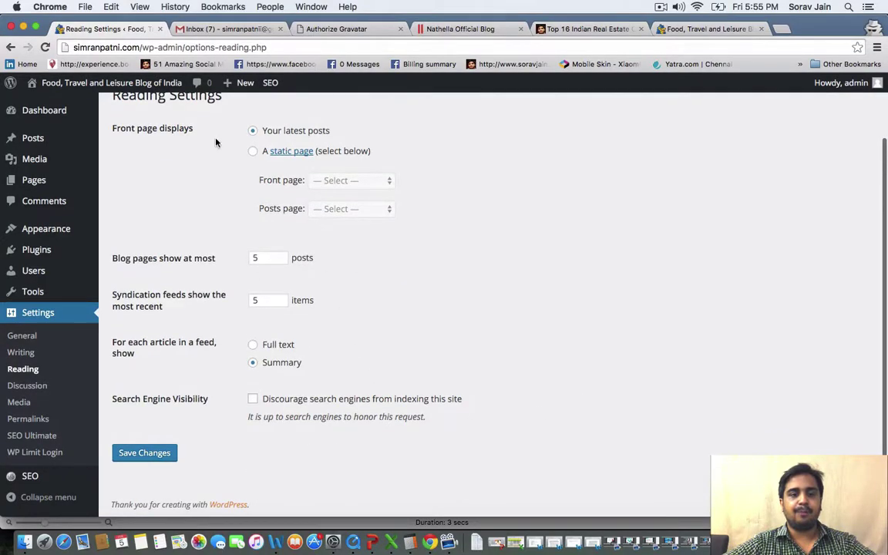
click(270, 259)
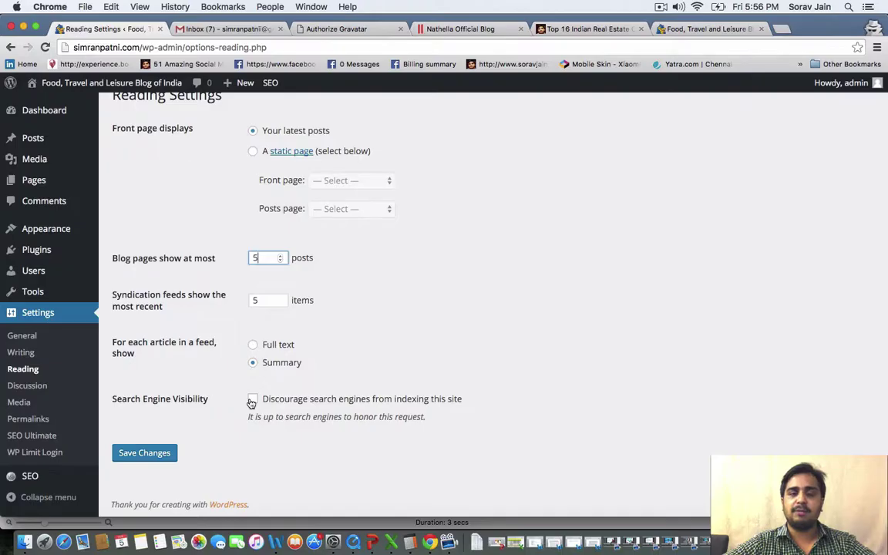
click(143, 453)
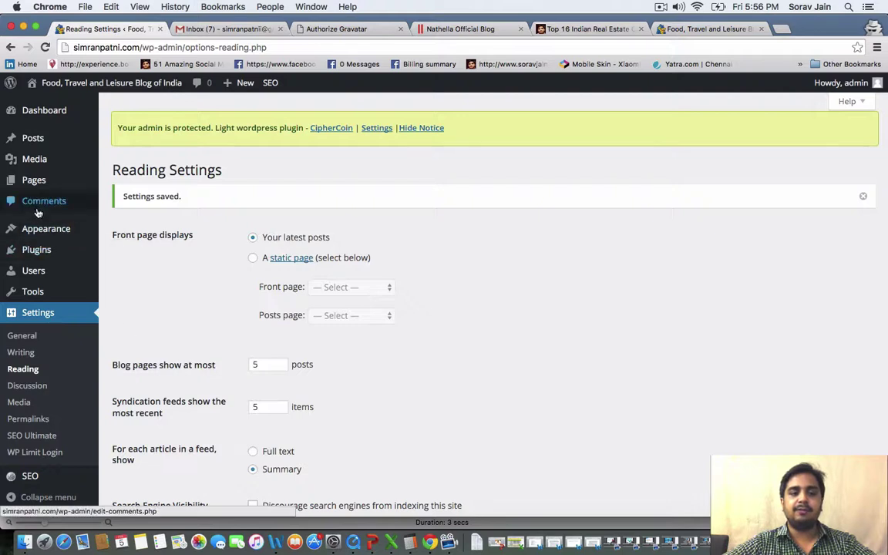
mouse_move(36, 251)
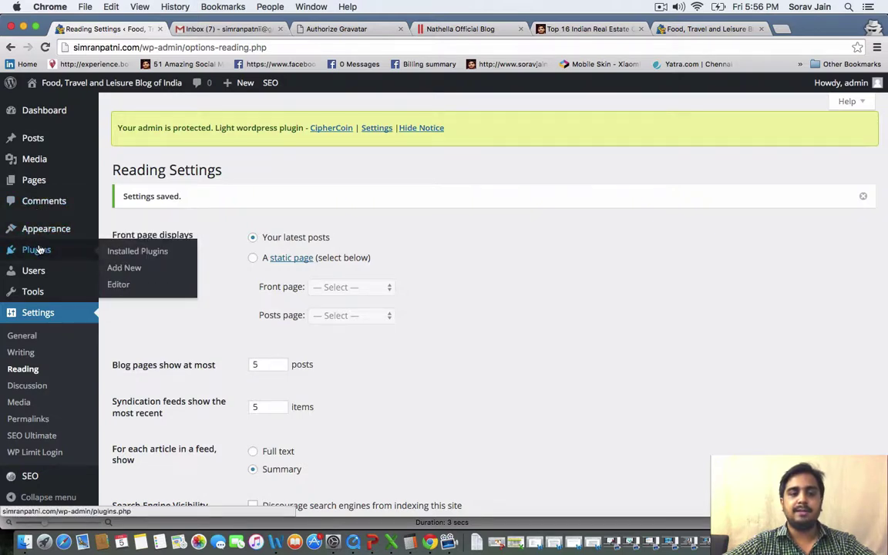
mouse_move(66, 237)
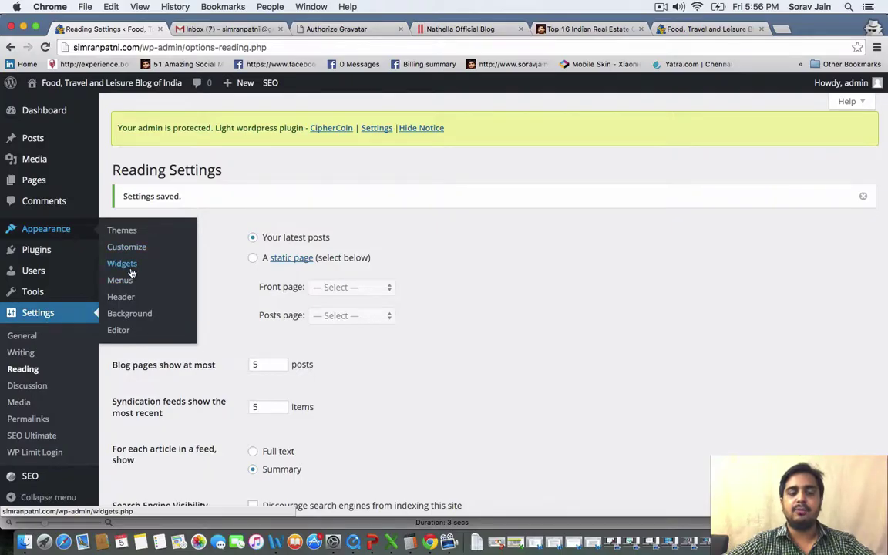
mouse_move(49, 183)
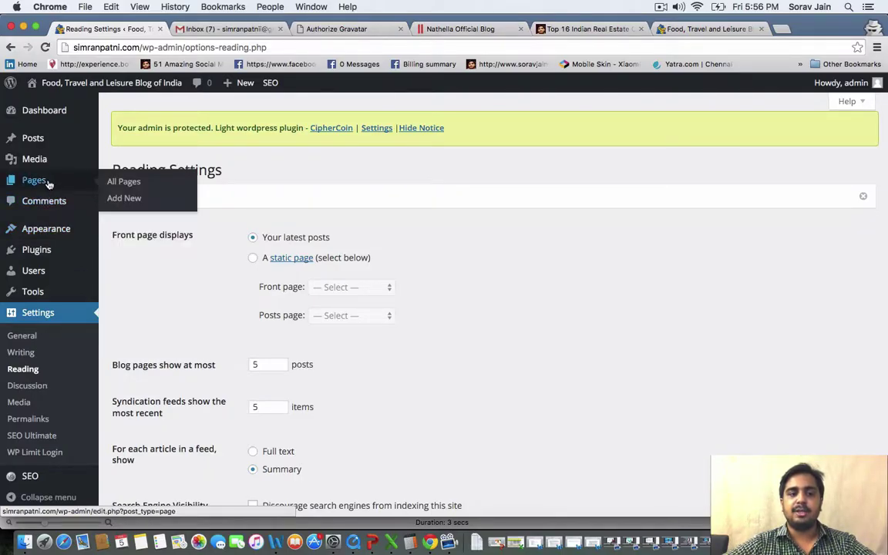
mouse_move(78, 256)
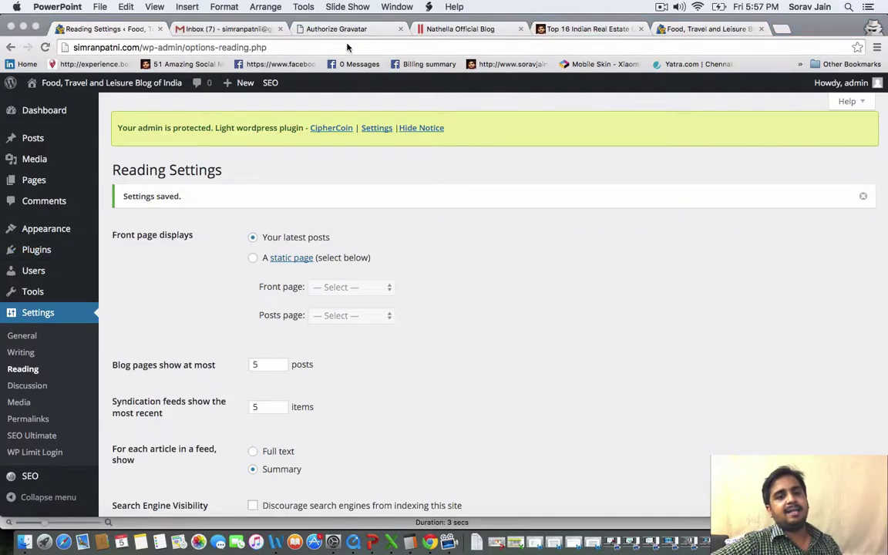
Start a WordPress.com account sign-up from the Gravatar login page after glancing at the inbox and reading settings
click(315, 31)
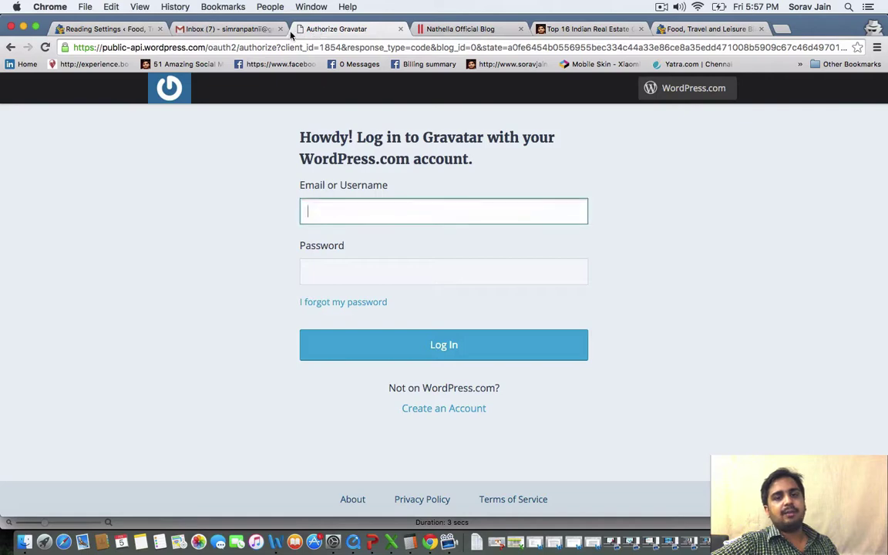
click(227, 30)
click(72, 31)
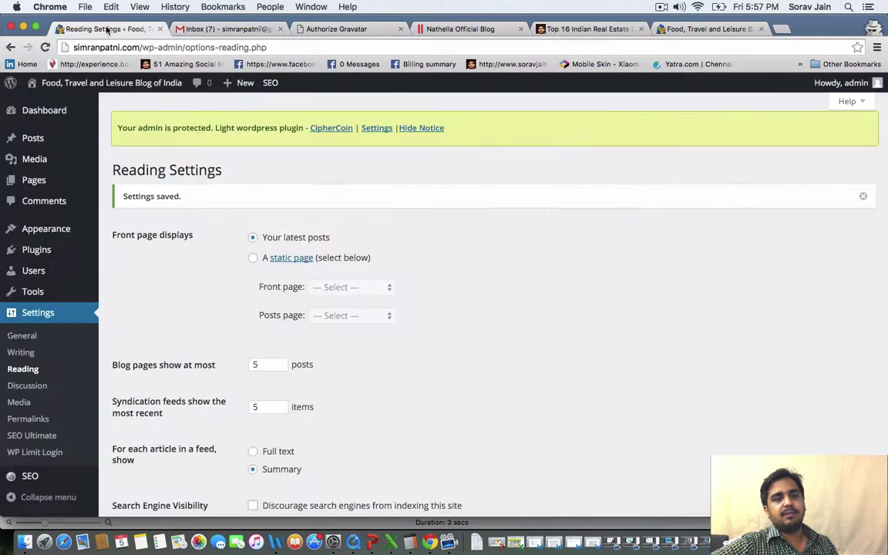
click(332, 29)
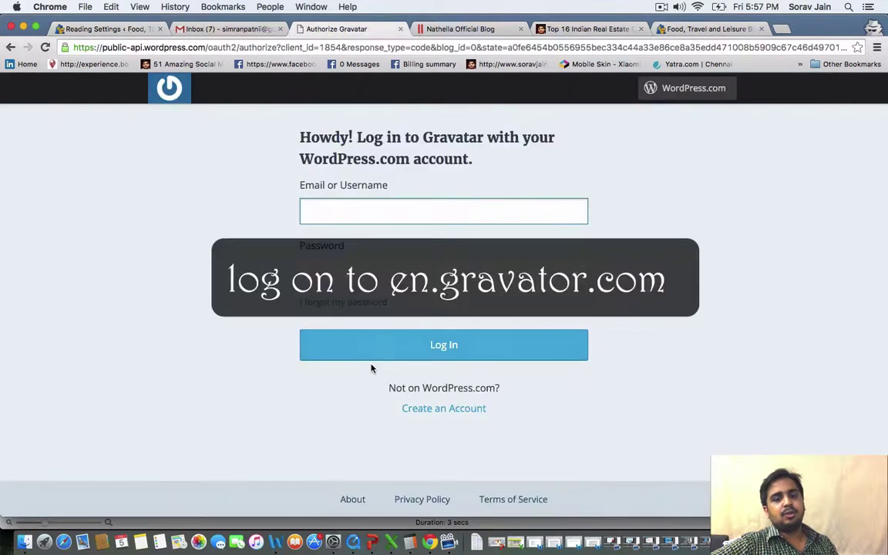
click(455, 407)
Select the author name and bio paragraph on an example blog post for reference
click(586, 28)
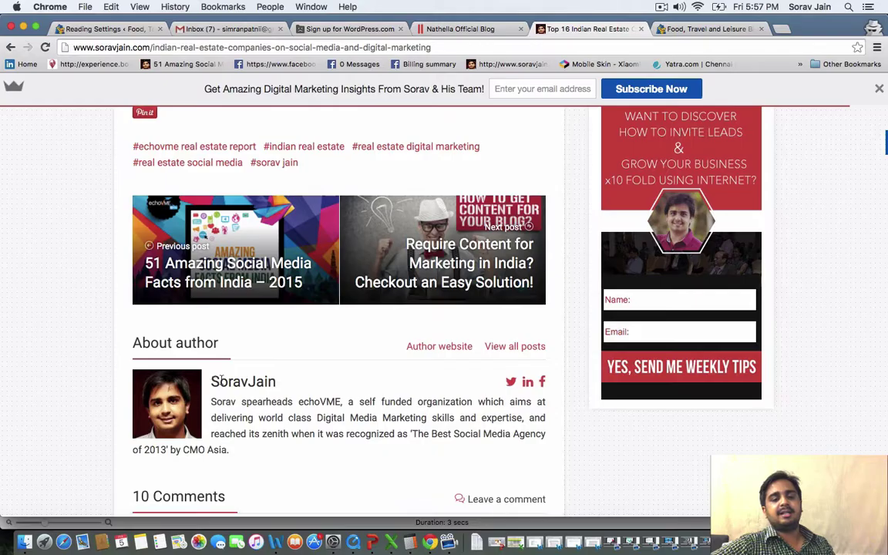
drag(222, 377, 298, 445)
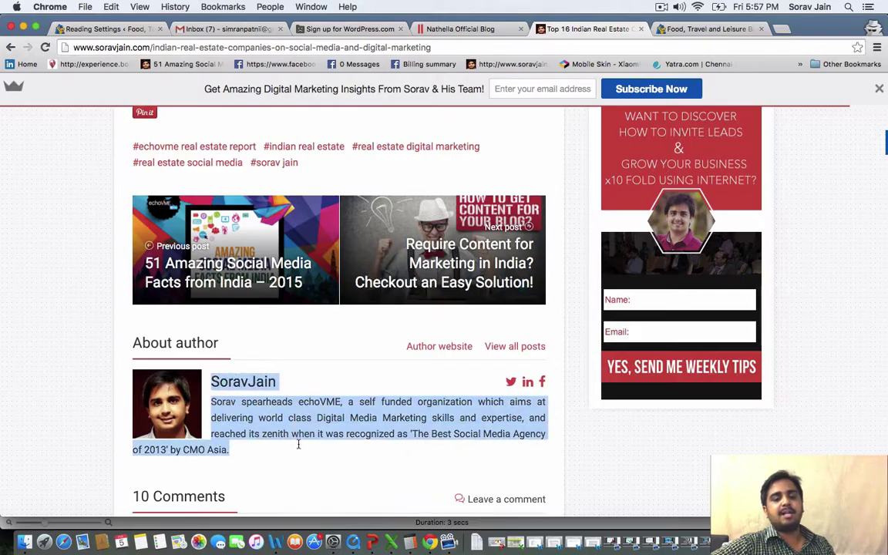
click(316, 29)
click(463, 29)
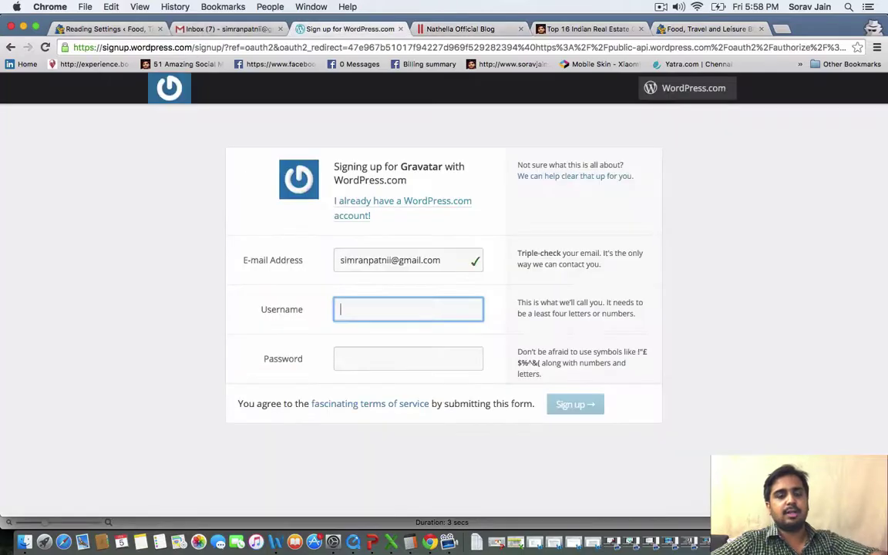
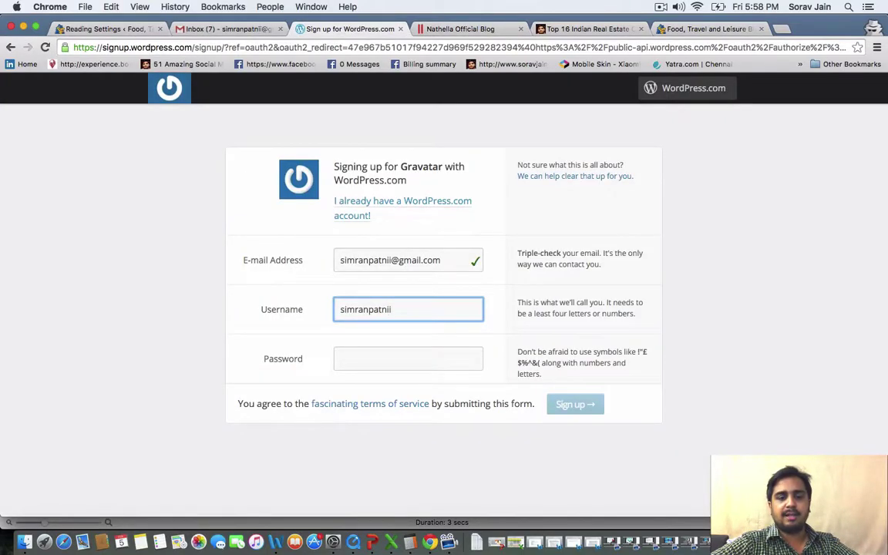
Enter a username and the account password, then submit the sign-up form
click(395, 363)
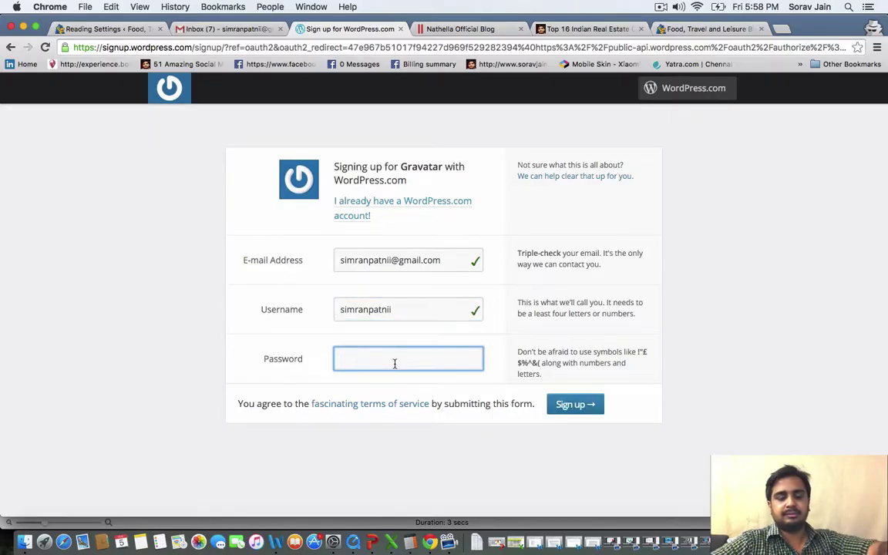
text(•••••••••••)
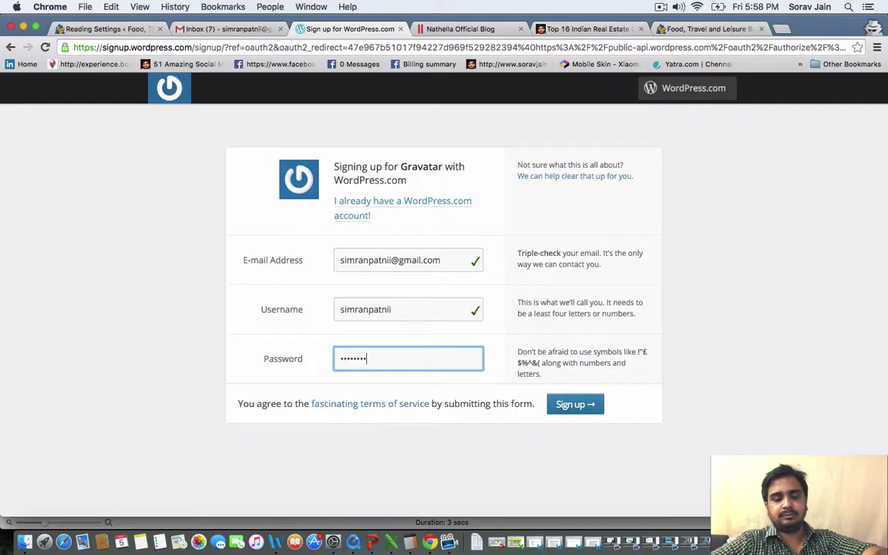
click(551, 413)
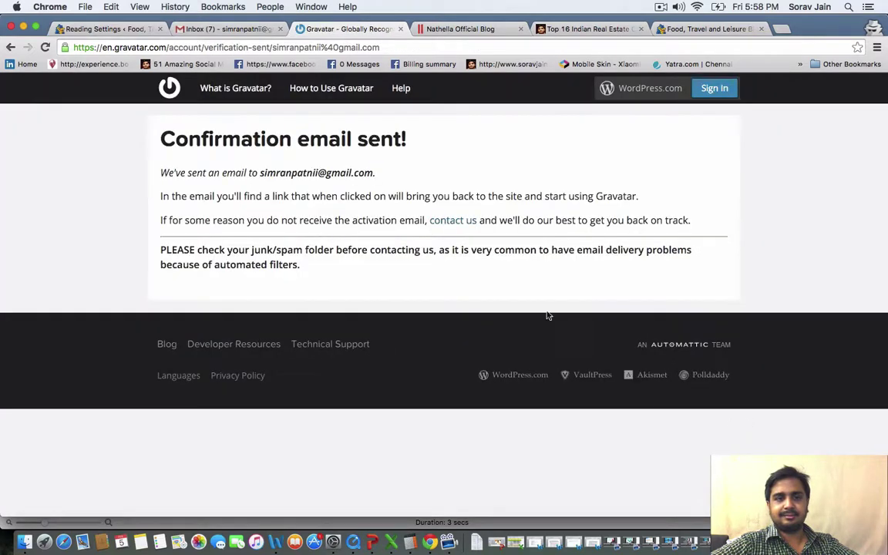
Refresh Gmail, open the WordPress.com activation email and use it to sign in to Gravatar
click(193, 28)
click(65, 177)
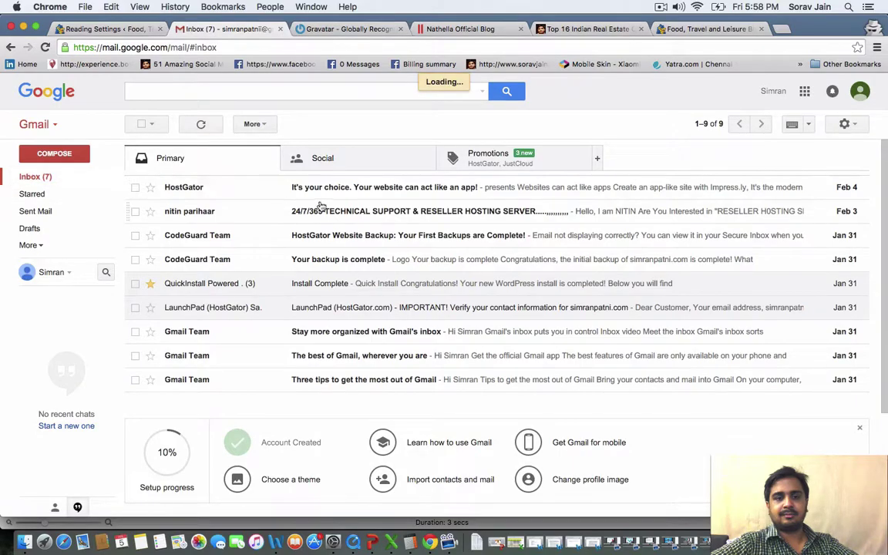
click(379, 187)
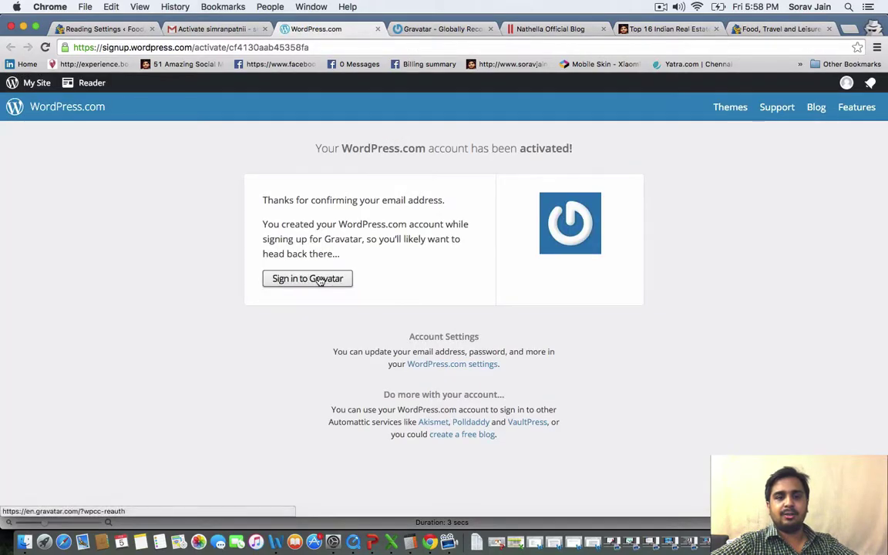
click(317, 280)
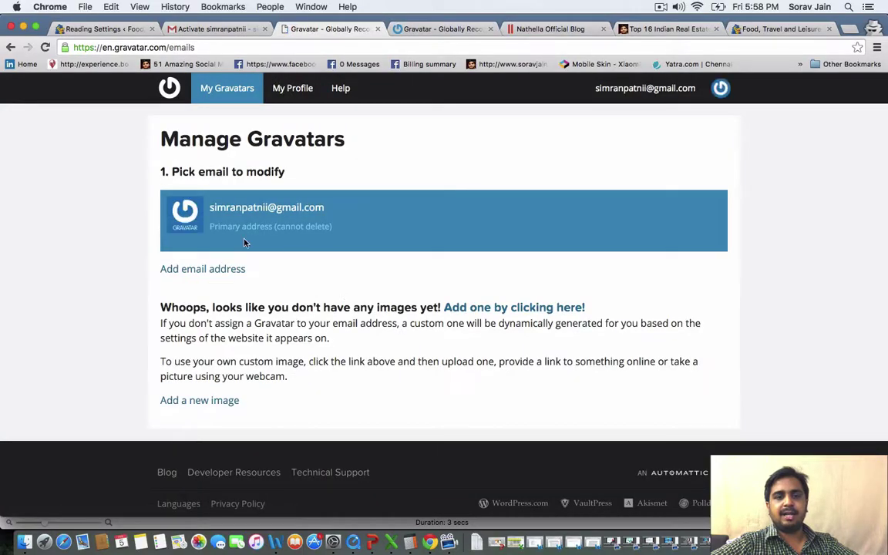
Upload a new photo from the computer as the Gravatar image, then go to My Profile
click(210, 401)
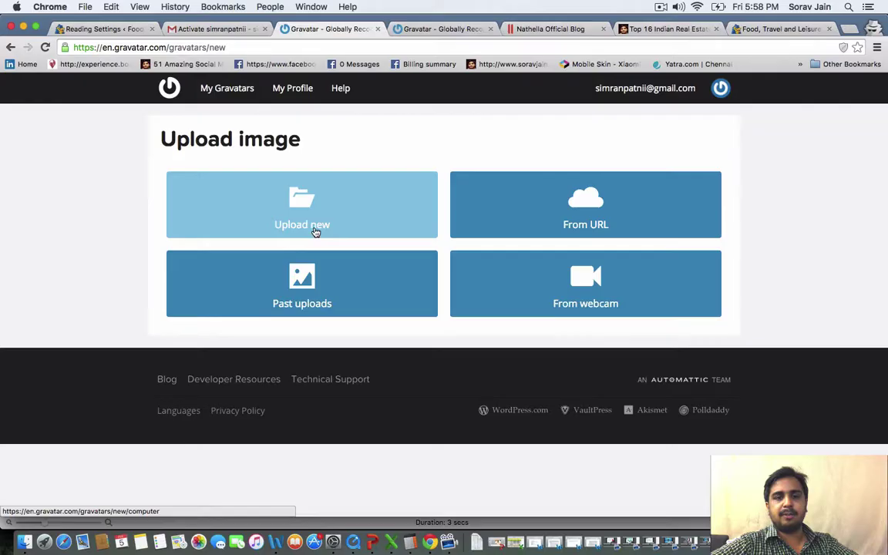
click(315, 232)
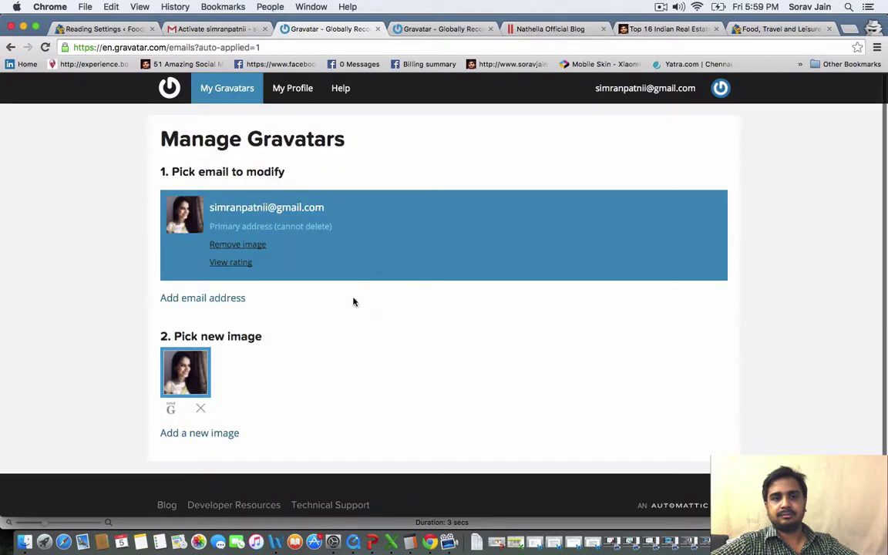
click(304, 100)
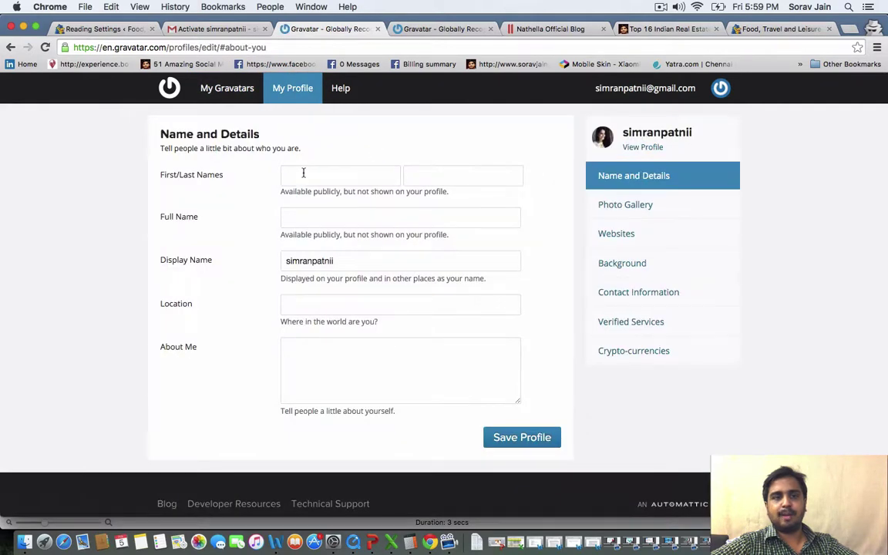
Fill in the person's first name, last name, full name and display name, with location Chennai
click(285, 175)
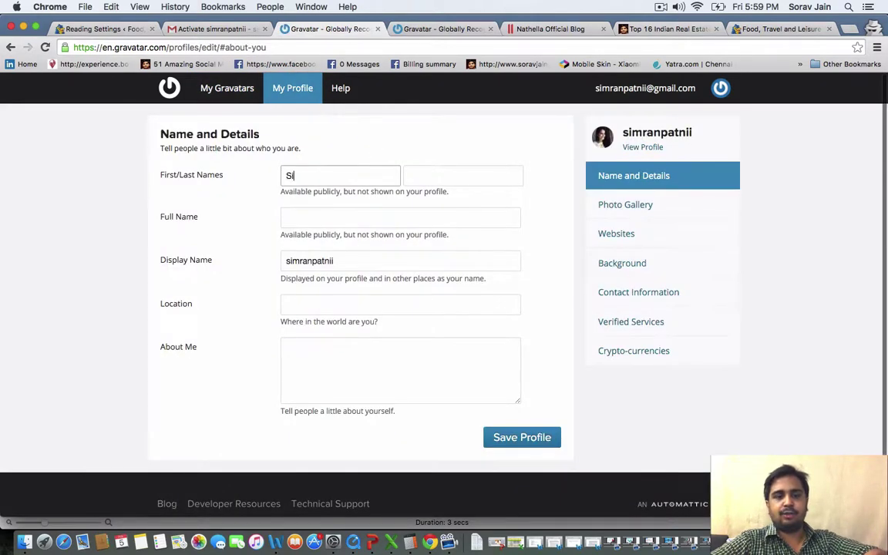
click(462, 176)
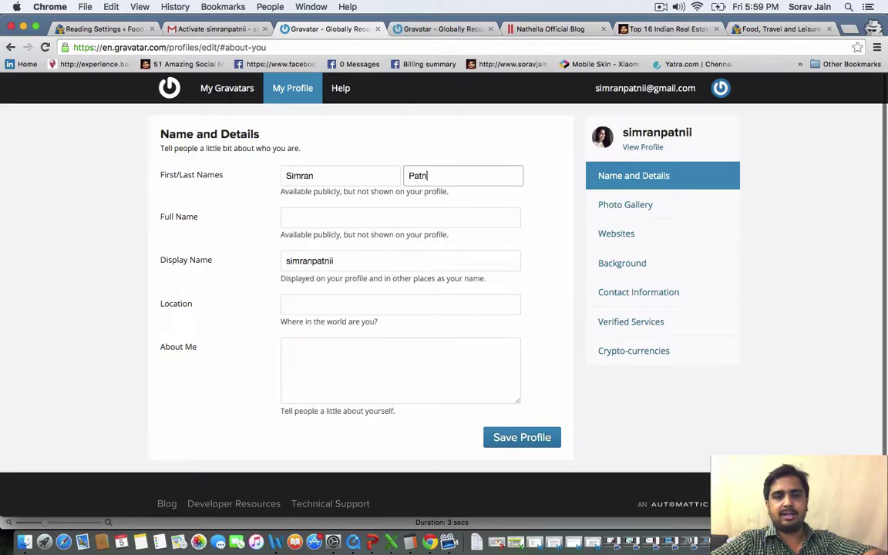
key(Tab)
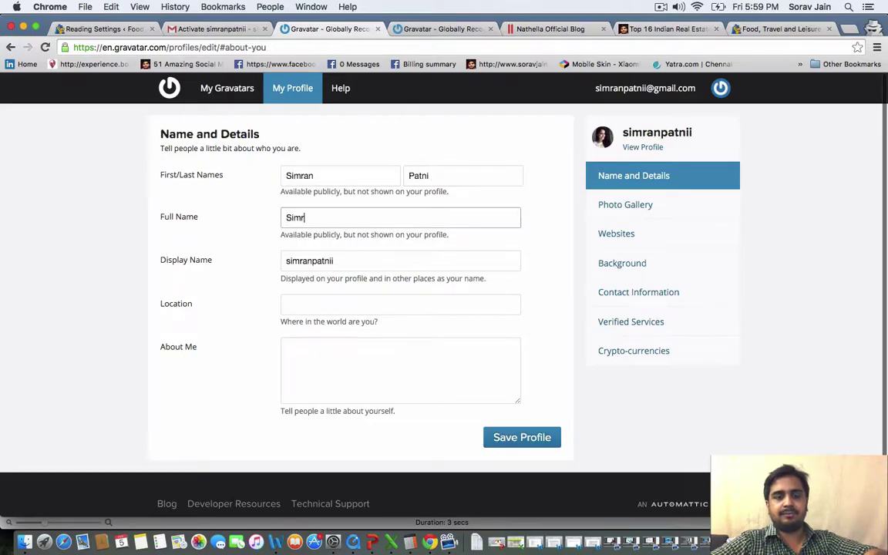
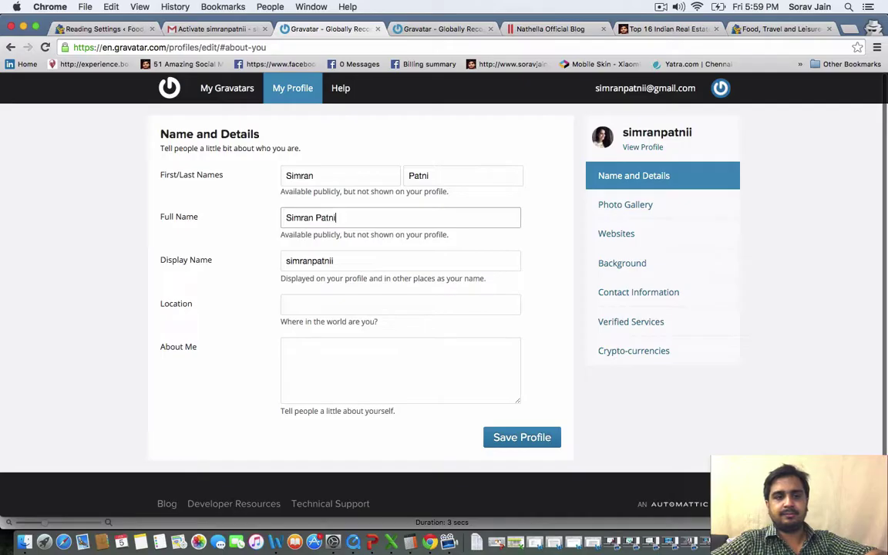
key(Tab)
key(BackSpace)
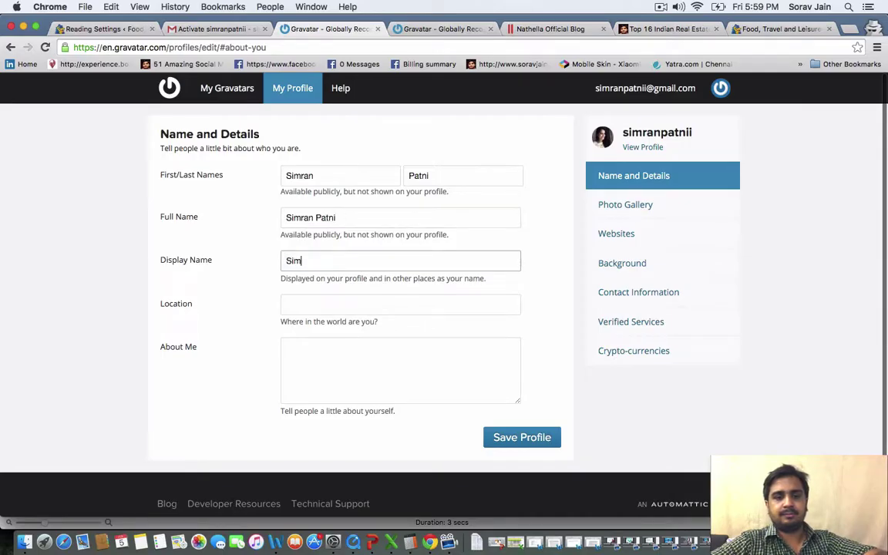
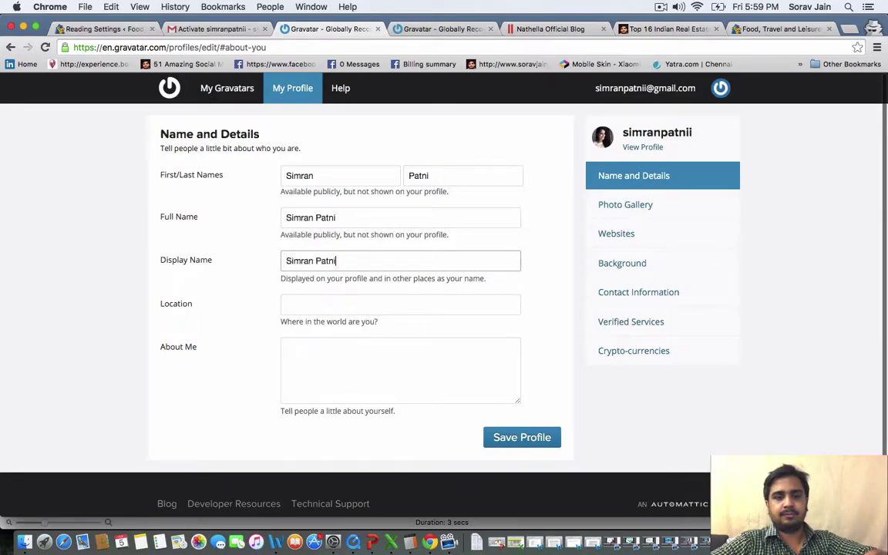
key(Tab)
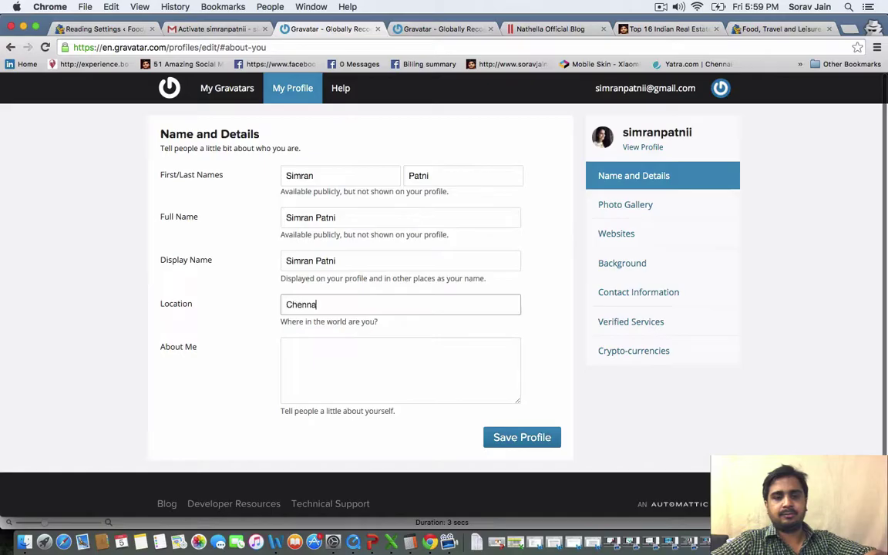
Write an About Me bio about loving travel and studying in Chennai, then save the profile
key(Tab)
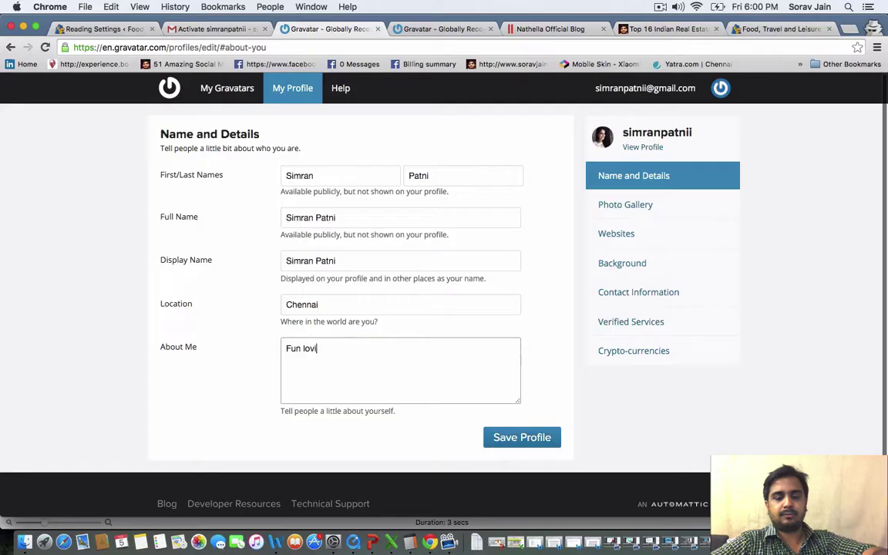
text(ng enthusiast. Love travelling. Currently student of MOP Vaishnav College, Chennai. Studying Electronic Media.)
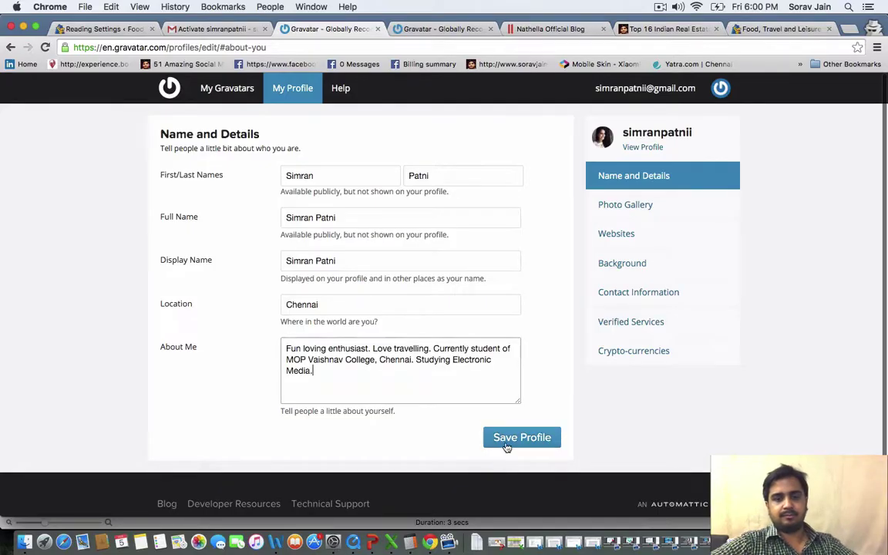
click(507, 446)
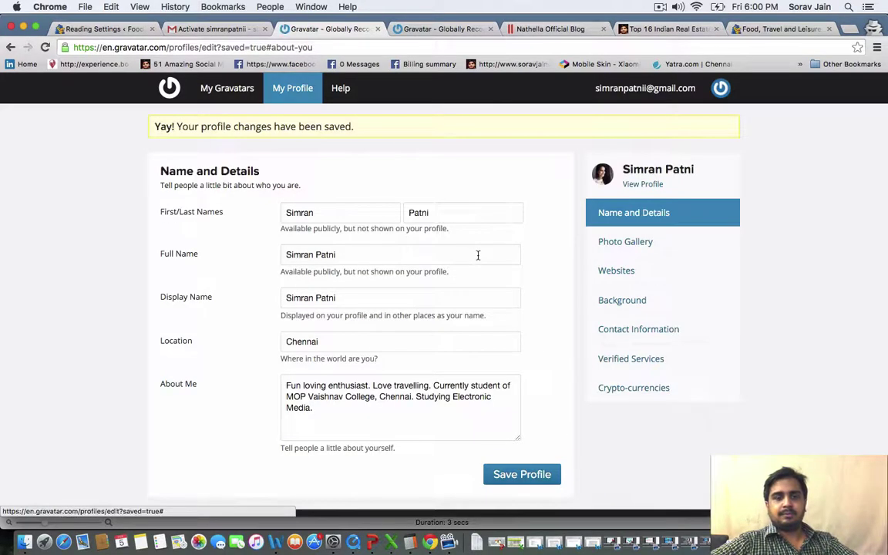
scroll(478, 257, up, 1)
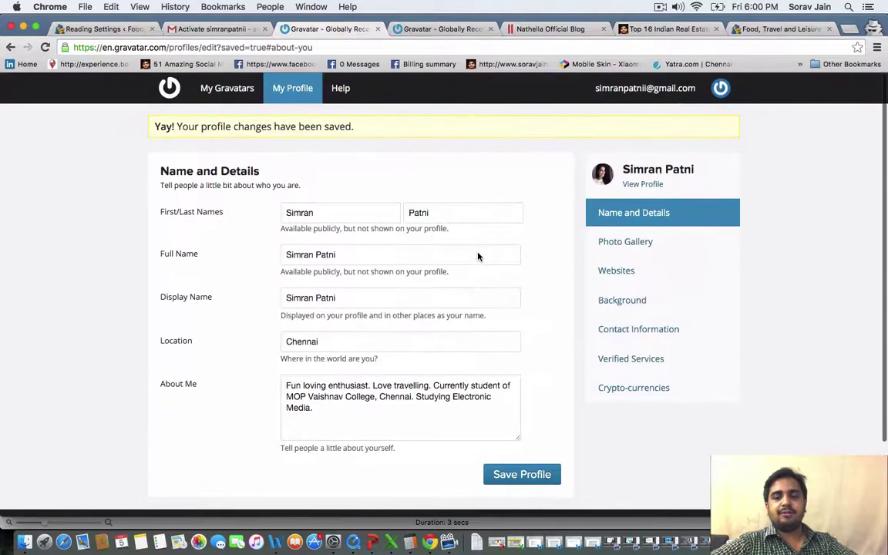
Return to the soravjain.com Top 16 Indian Real Estate article and scroll back to its top
click(207, 31)
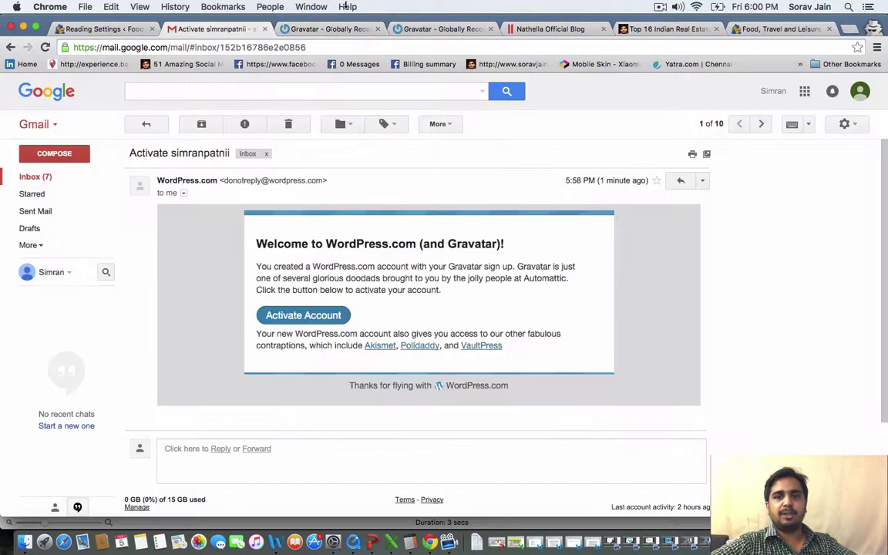
click(650, 31)
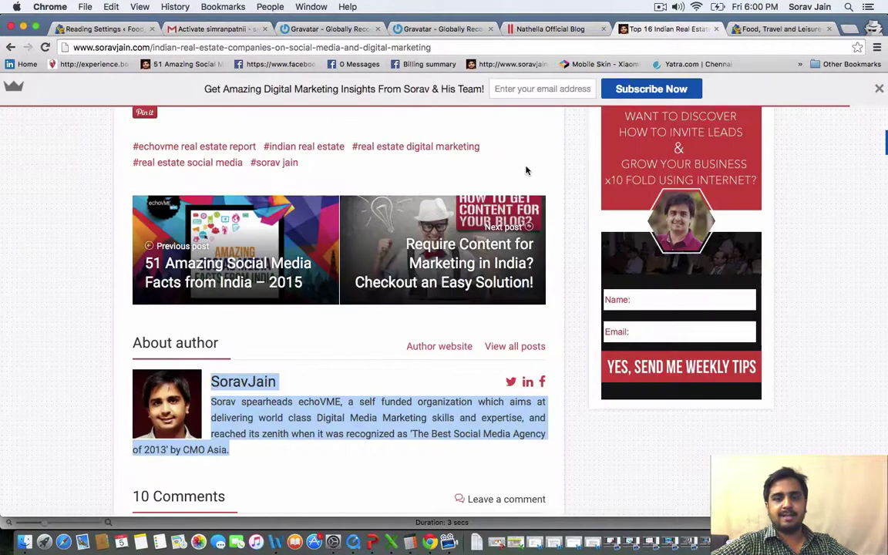
click(259, 400)
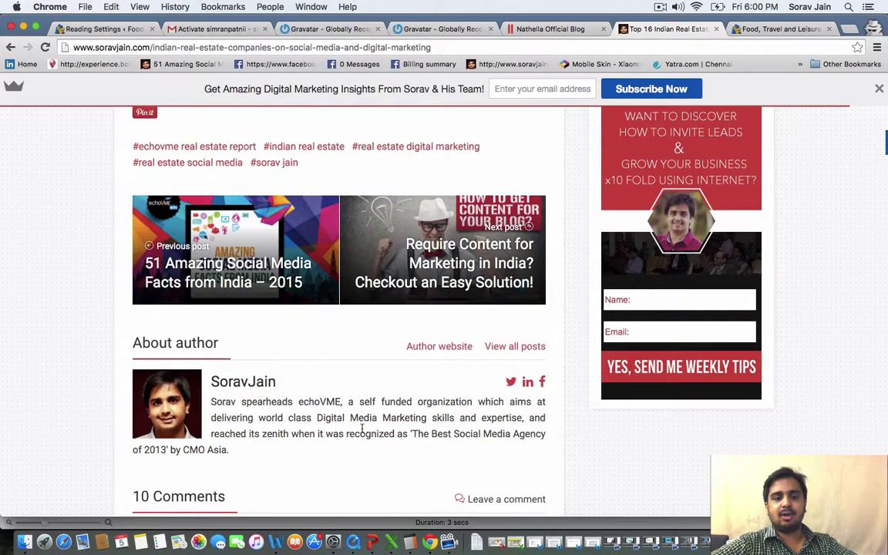
scroll(240, 469, up, 5)
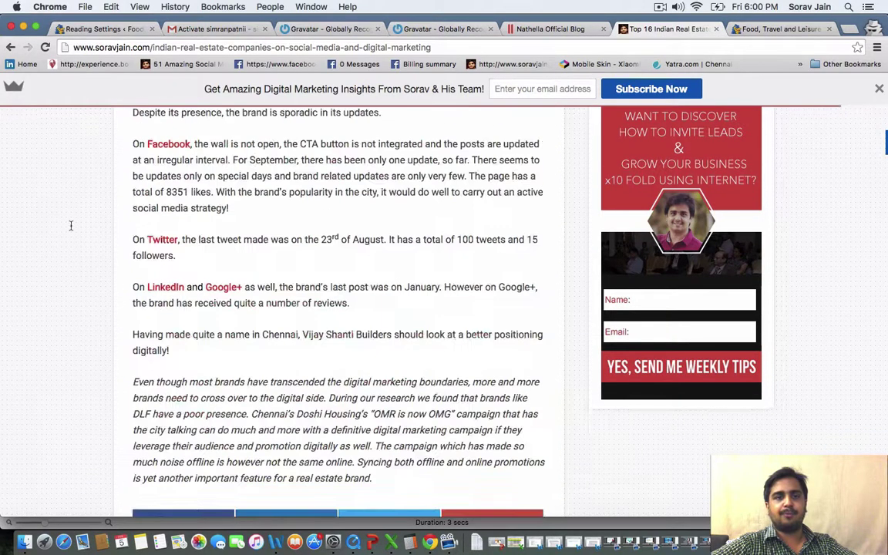